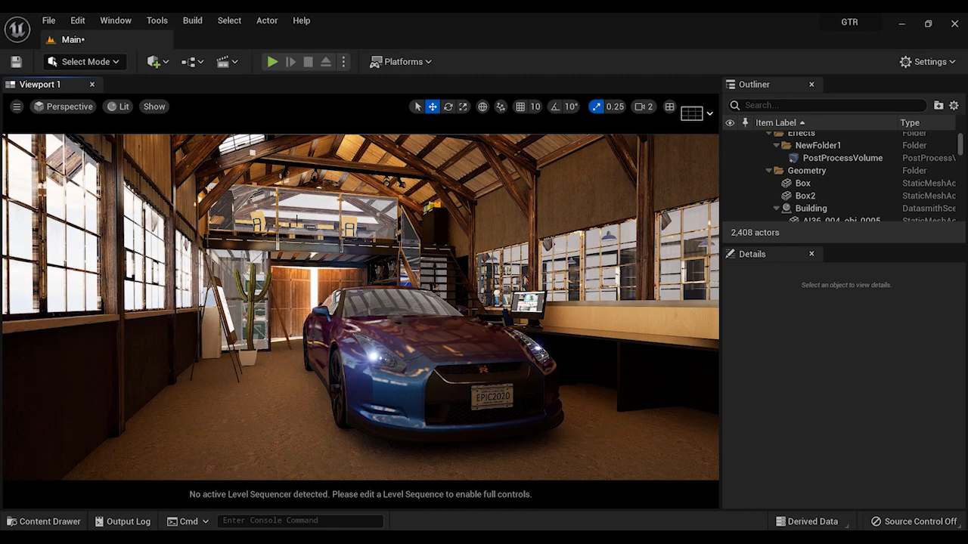
Step: Open the Statistics audit window for the level and place it over the viewport
click(155, 27)
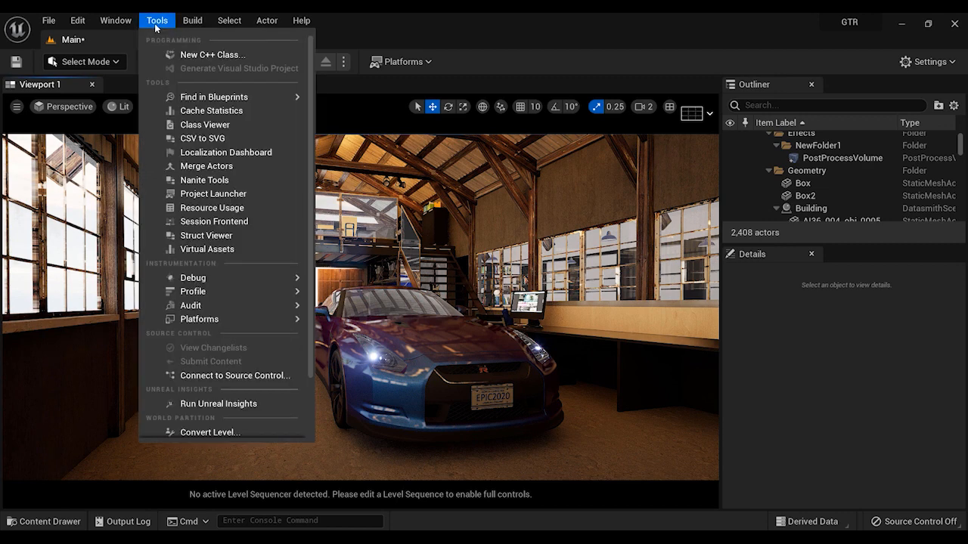
mouse_move(289, 307)
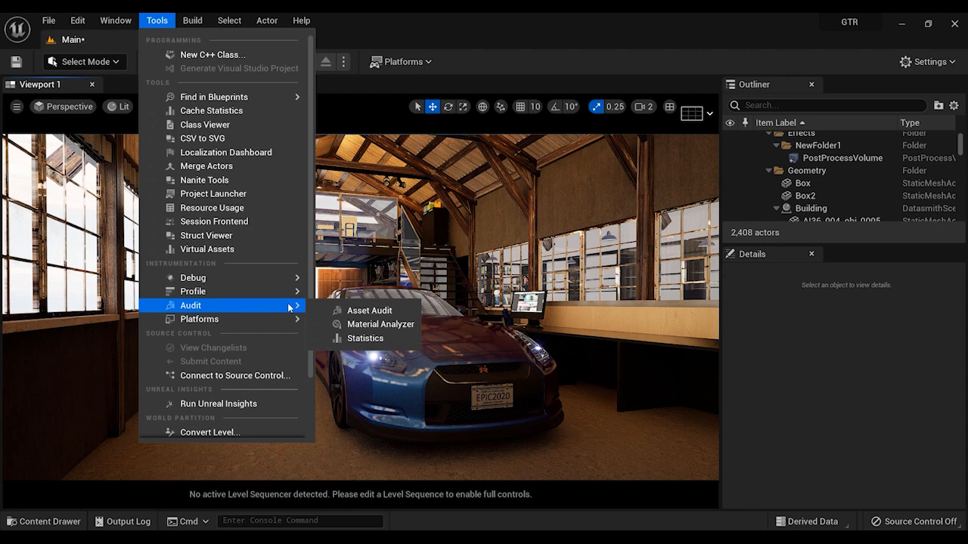
click(344, 339)
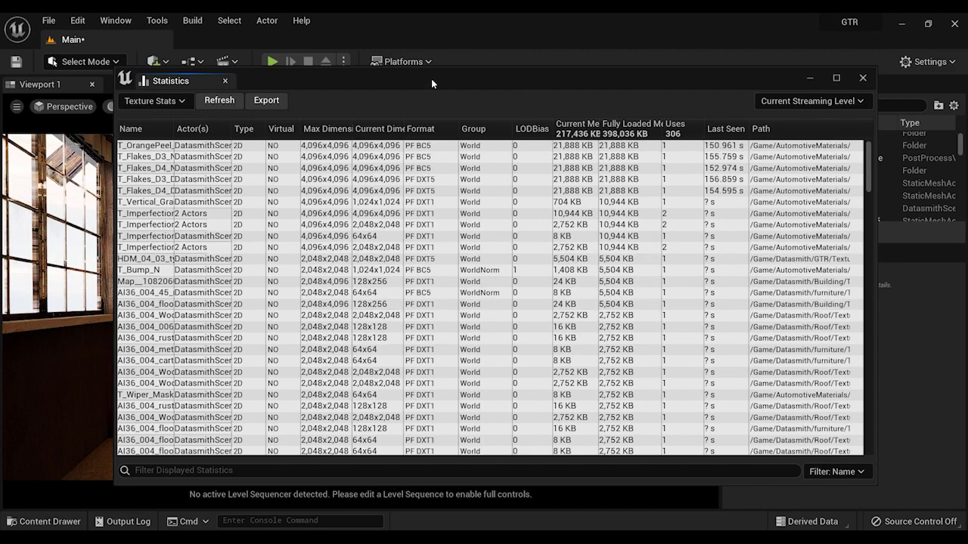
mouse_move(431, 83)
mouse_down()
mouse_move(415, 95)
mouse_move(424, 92)
mouse_up()
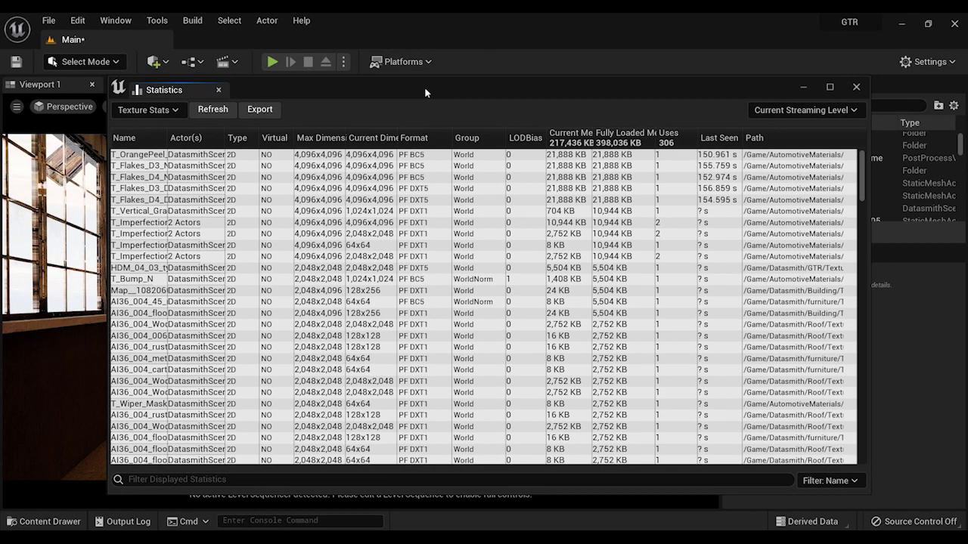
Step: View the Primitive Stats for the level and return to the Texture Stats
click(171, 110)
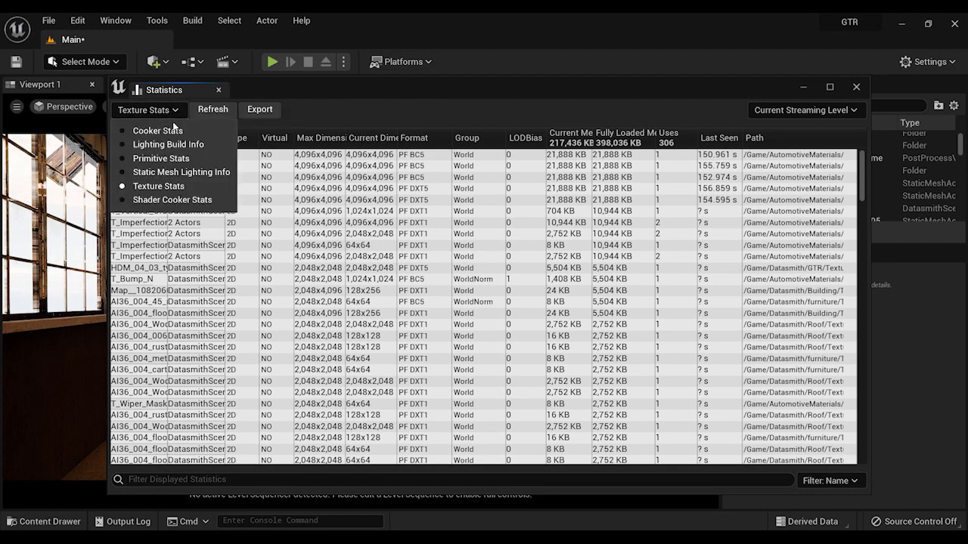
click(156, 162)
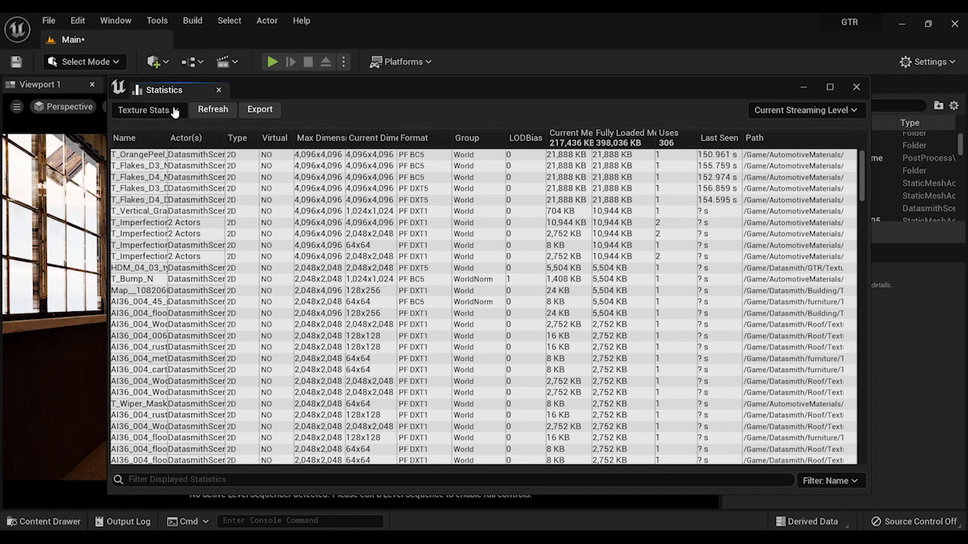
click(158, 110)
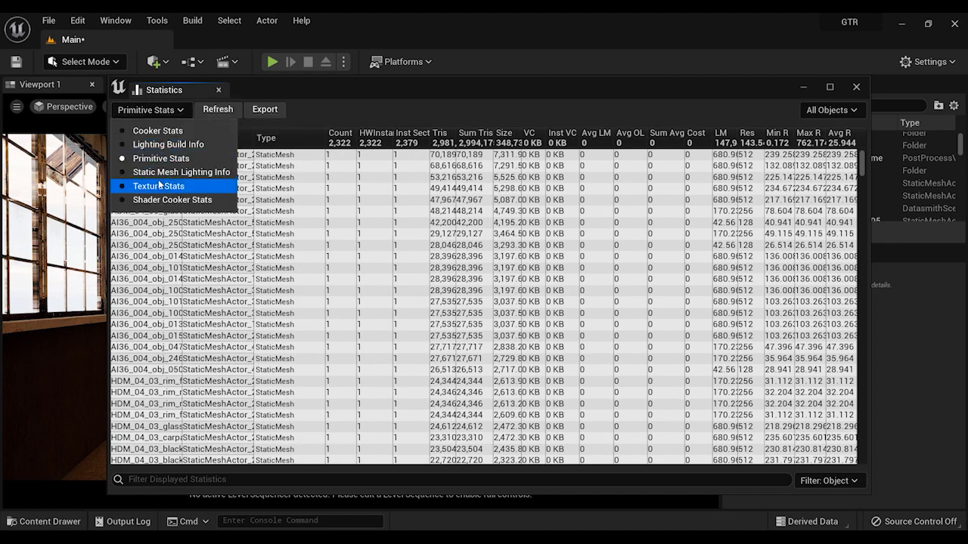
click(171, 160)
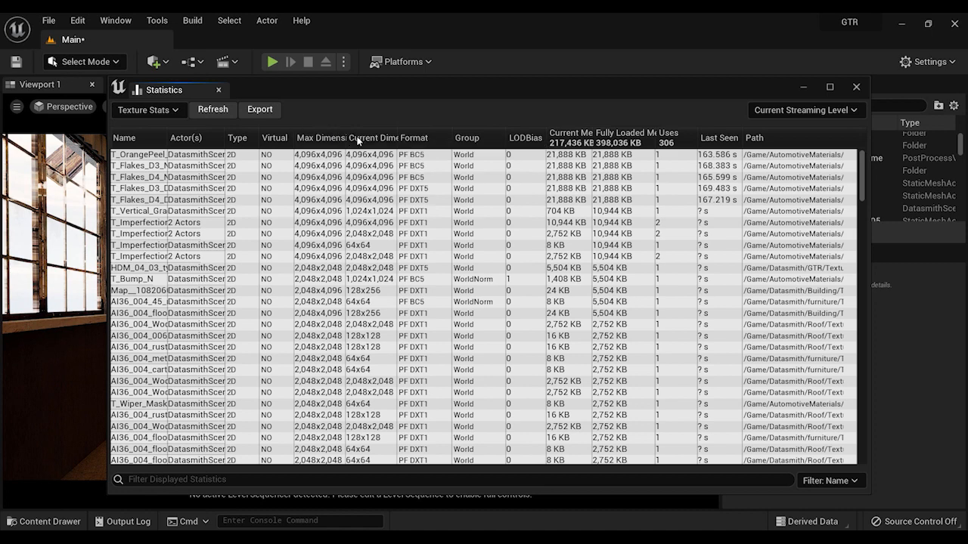
Step: Examine the maximum and current dimensions and memory use of the textures listed in Texture Stats
drag(293, 136, 277, 137)
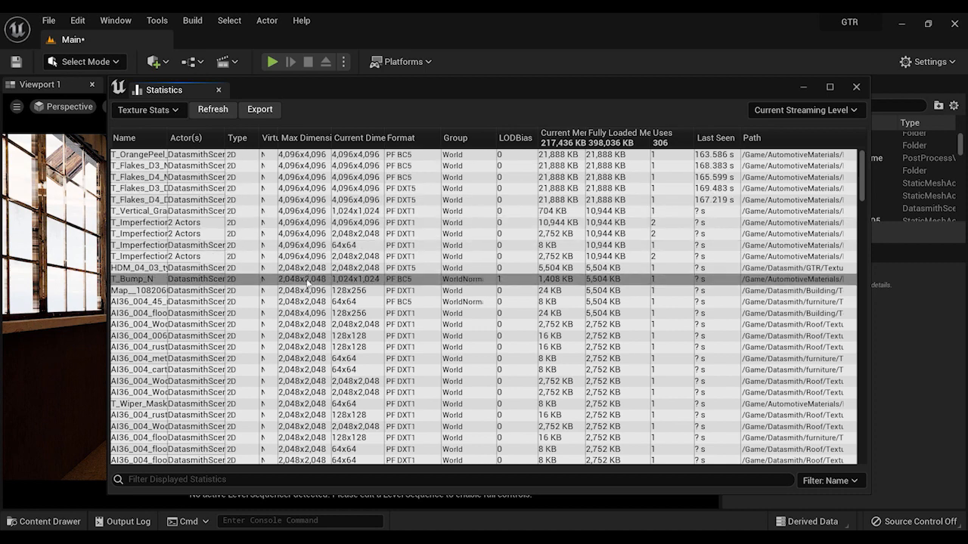
scroll(305, 275, down, 1)
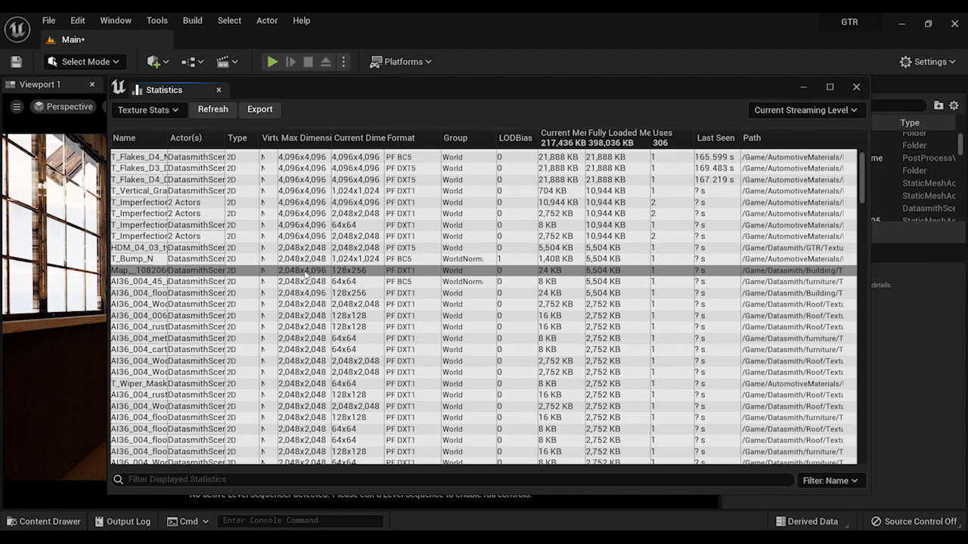
scroll(305, 275, down, 3)
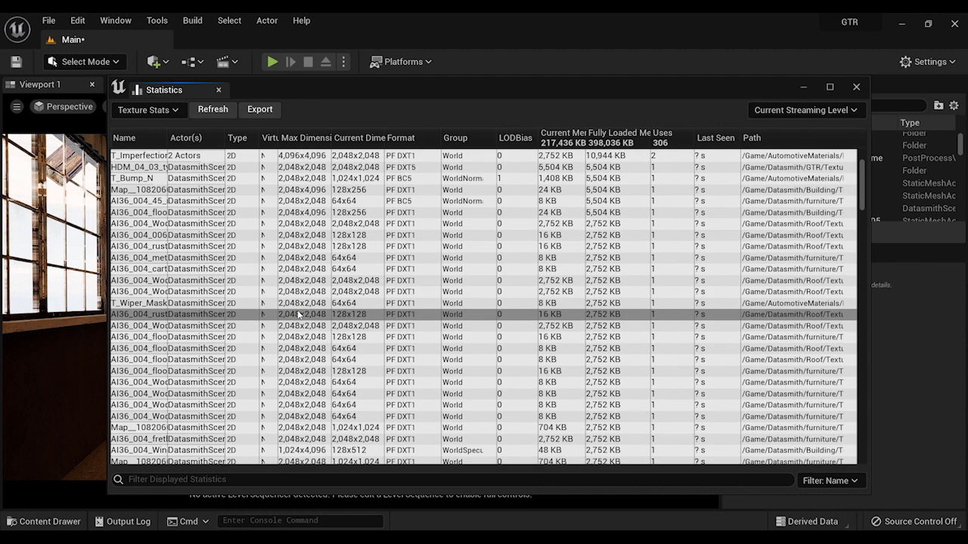
scroll(299, 314, down, 4)
scroll(300, 316, down, 4)
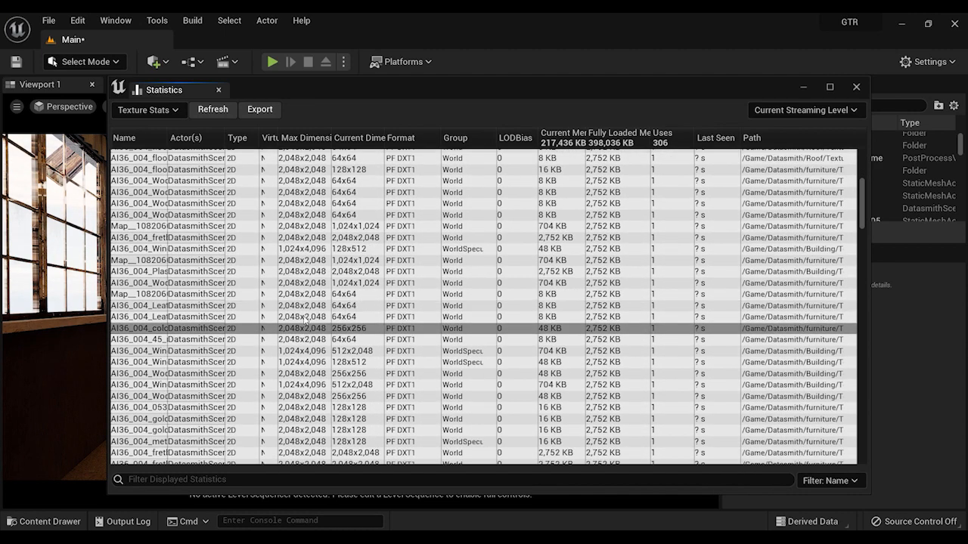
scroll(305, 321, down, 3)
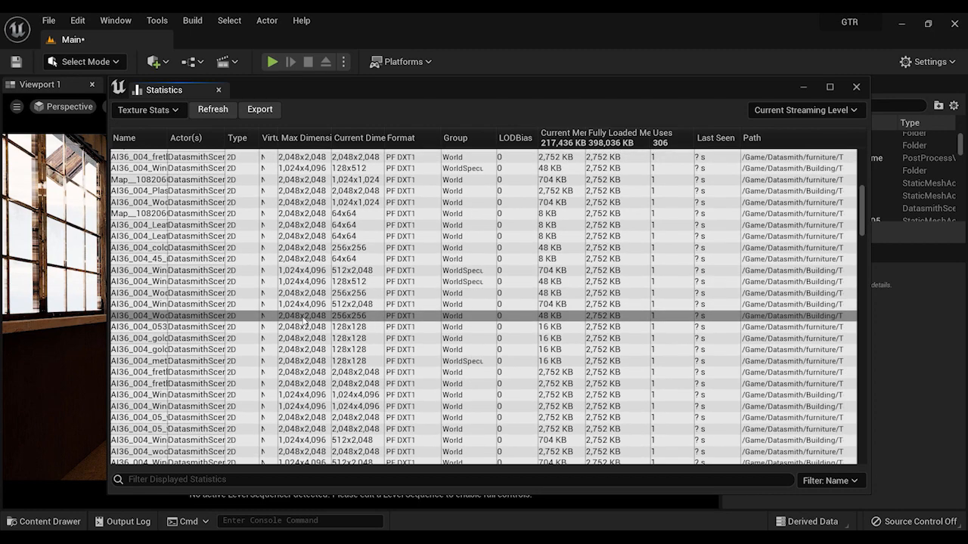
scroll(305, 321, down, 1)
scroll(305, 323, down, 2)
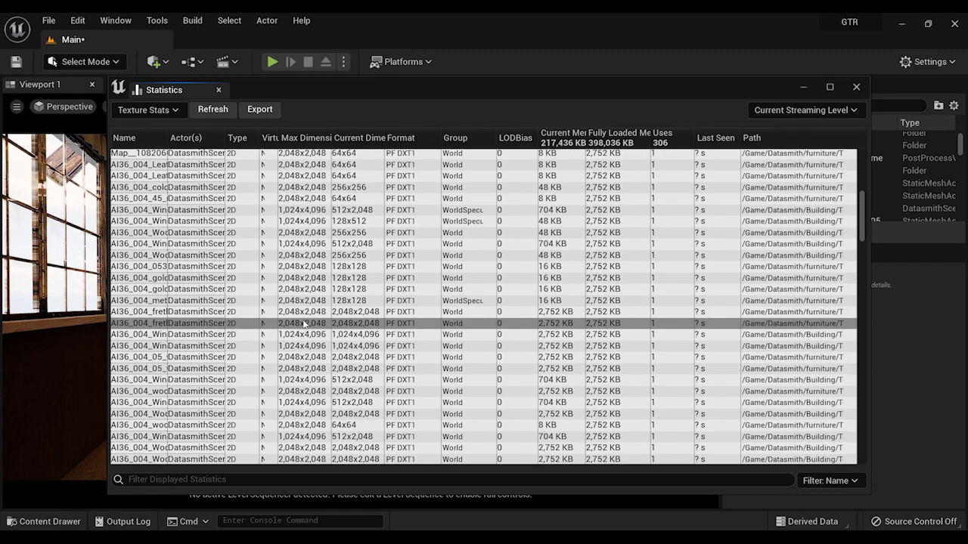
scroll(305, 323, up, 8)
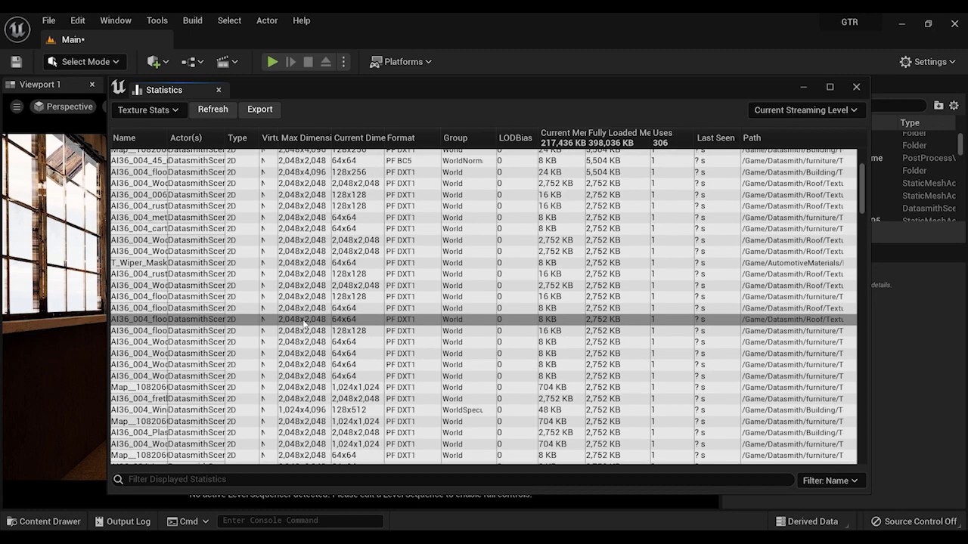
scroll(305, 324, up, 1)
scroll(305, 324, down, 2)
scroll(304, 325, up, 3)
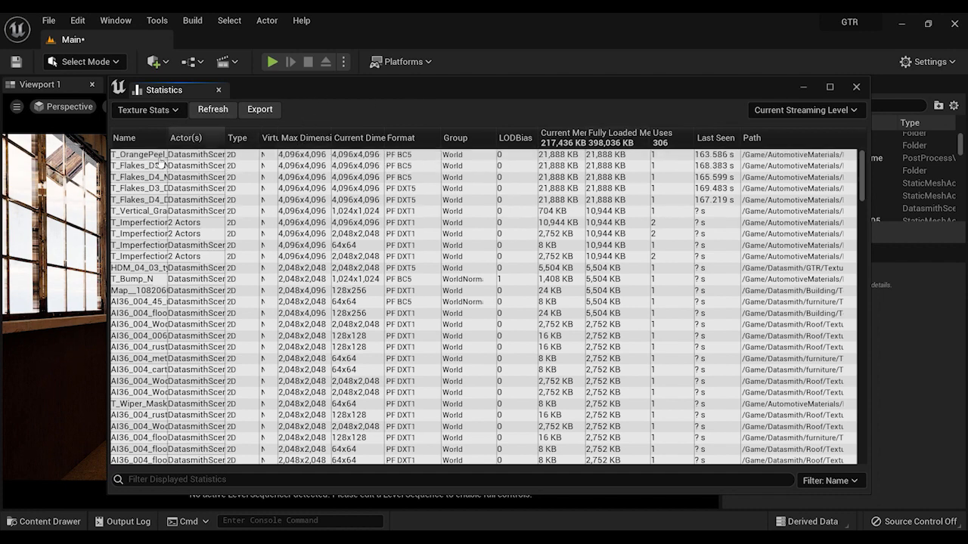
Step: Locate the T_OrangePeel texture from Texture Stats in the Content Browser and open T_Flakes_D2_Data from the same folder
double_click(138, 156)
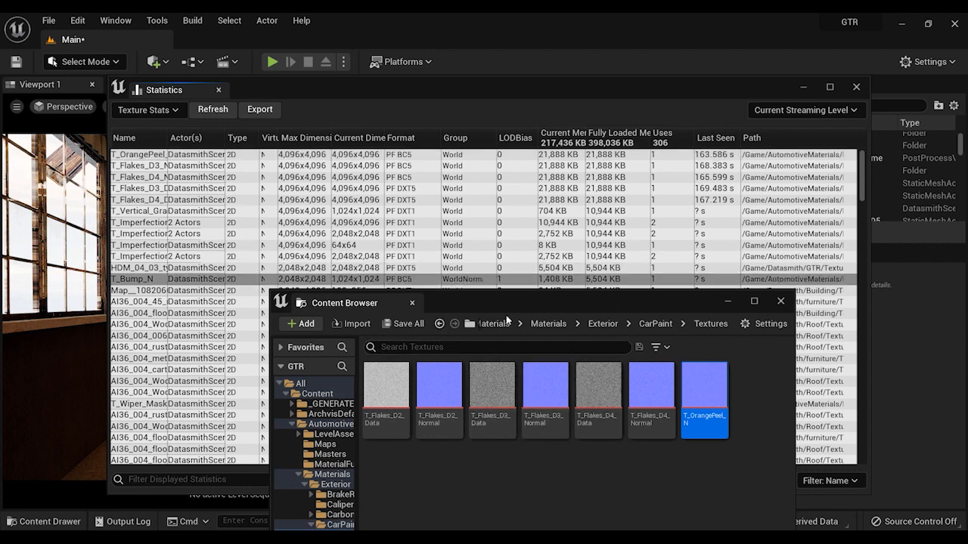
drag(680, 303, 664, 304)
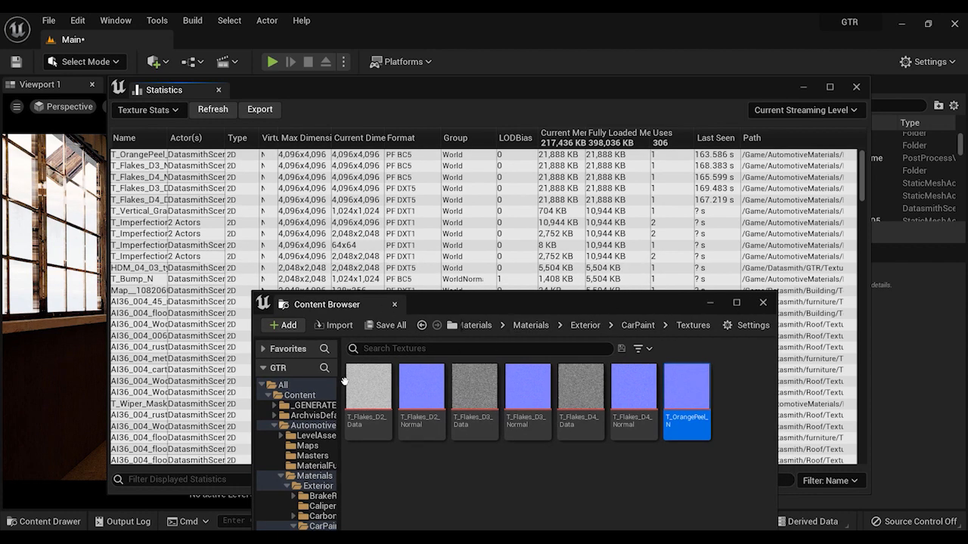
mouse_move(370, 387)
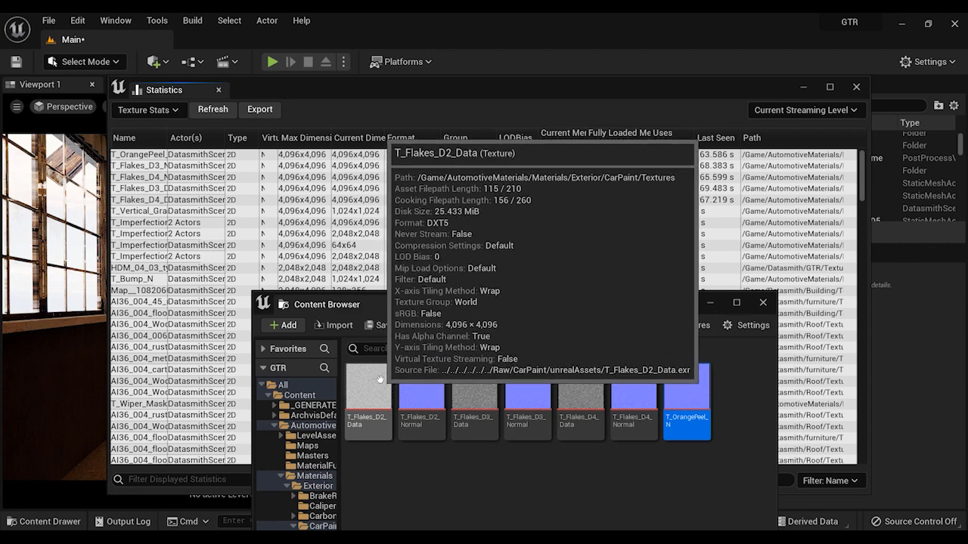
double_click(372, 386)
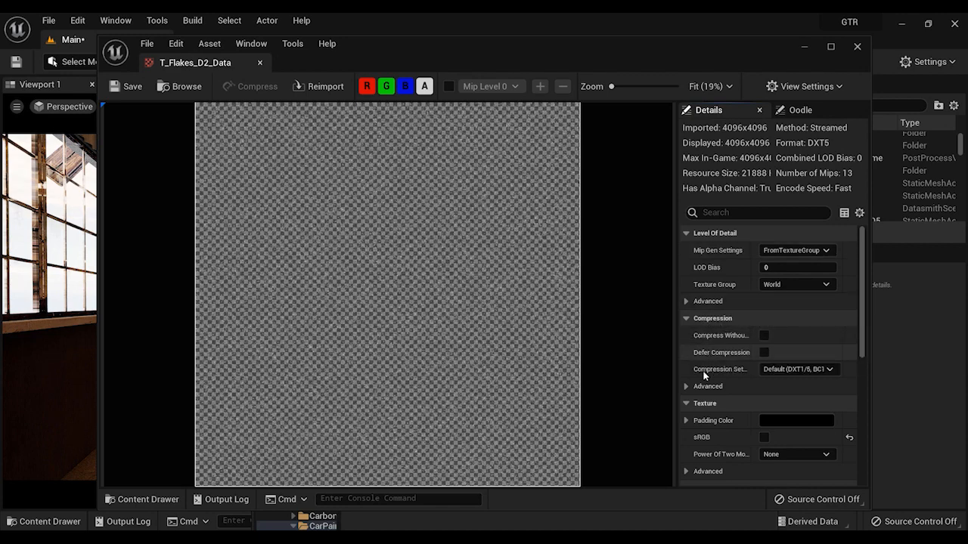
Step: Set the maximum texture size of T_Flakes_D2_Data to 1024 in its advanced compression settings and save the texture
click(686, 387)
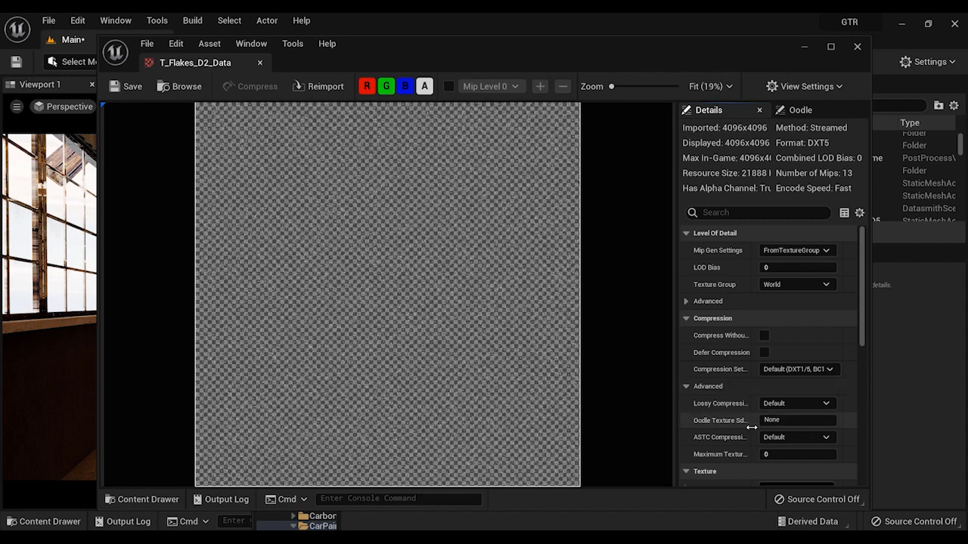
scroll(766, 354, down, 5)
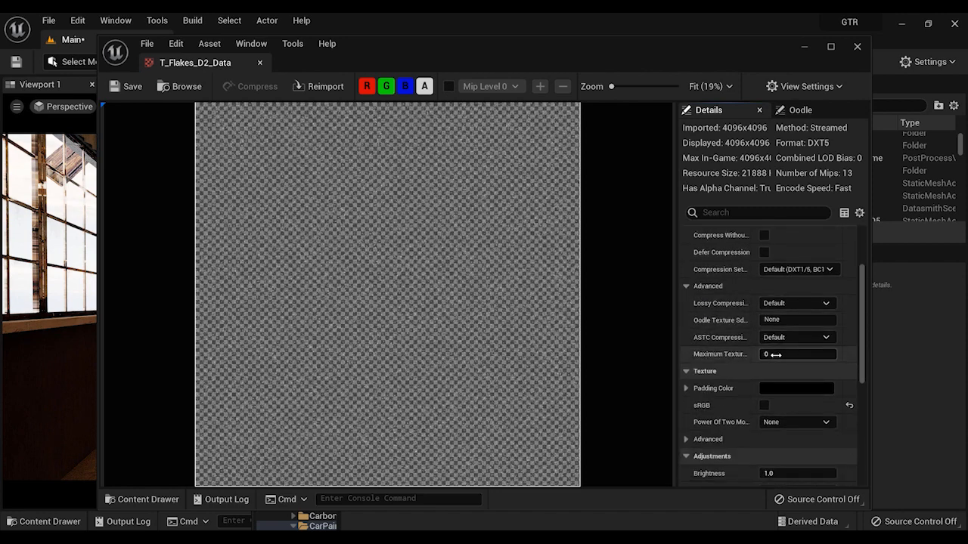
click(775, 354)
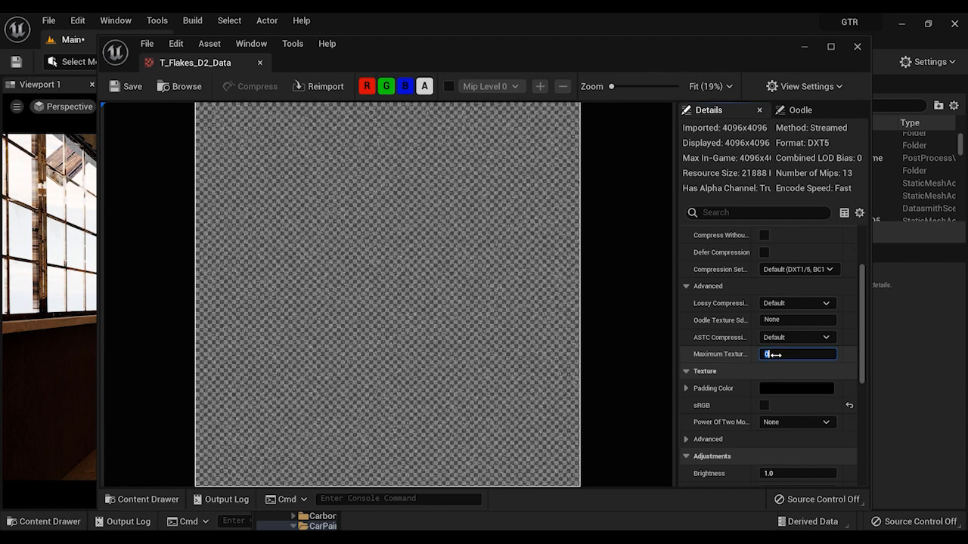
text(1024)
key(Return)
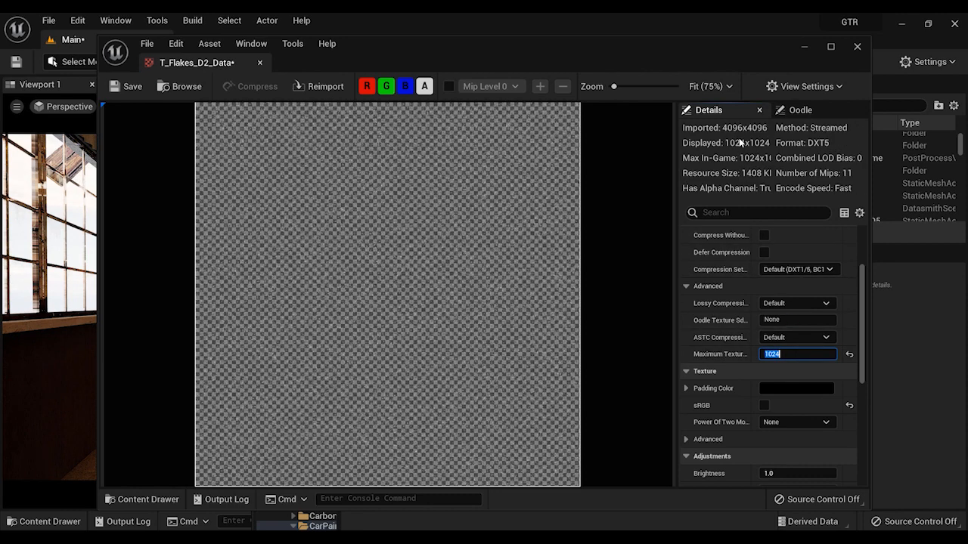
click(132, 88)
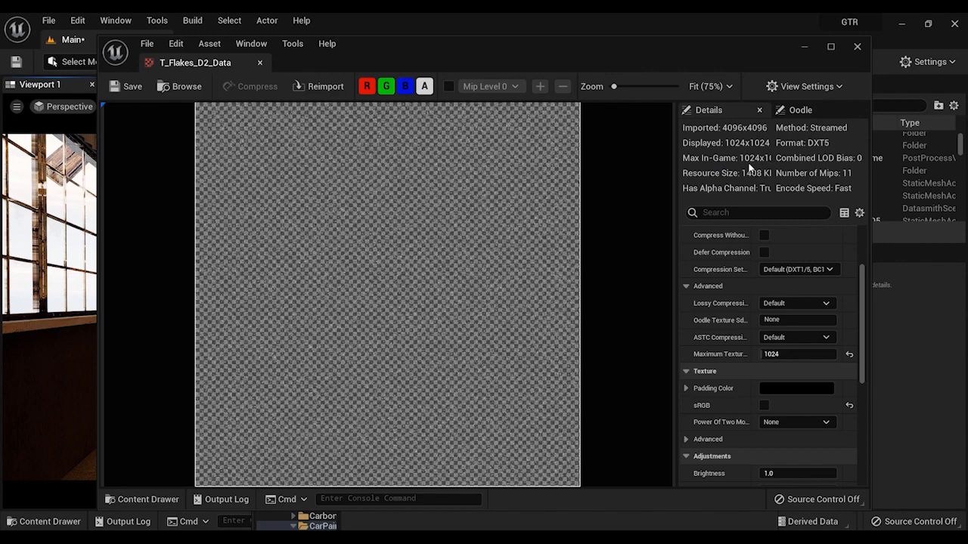
click(856, 46)
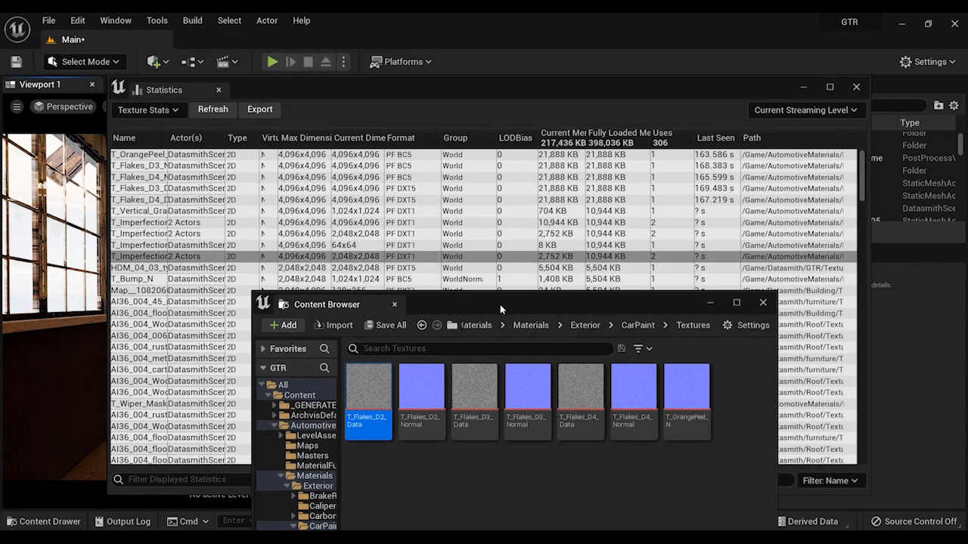
Step: Close the Content Browser and refresh the displayed texture statistics
drag(680, 304, 674, 292)
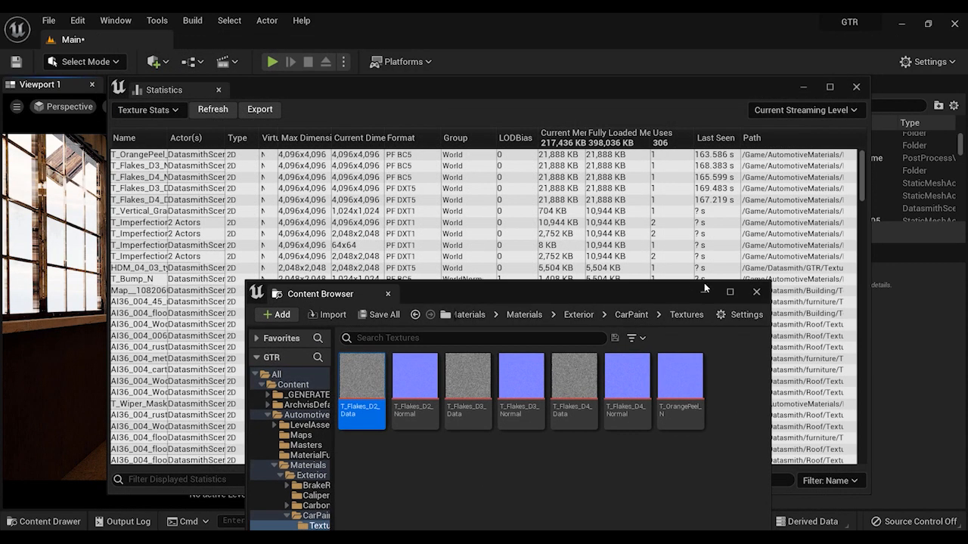
click(756, 293)
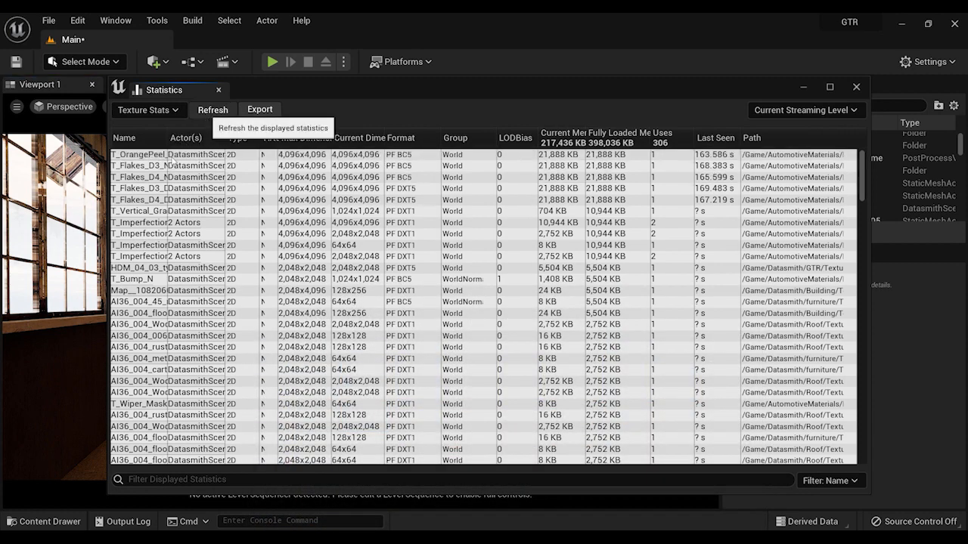
click(202, 112)
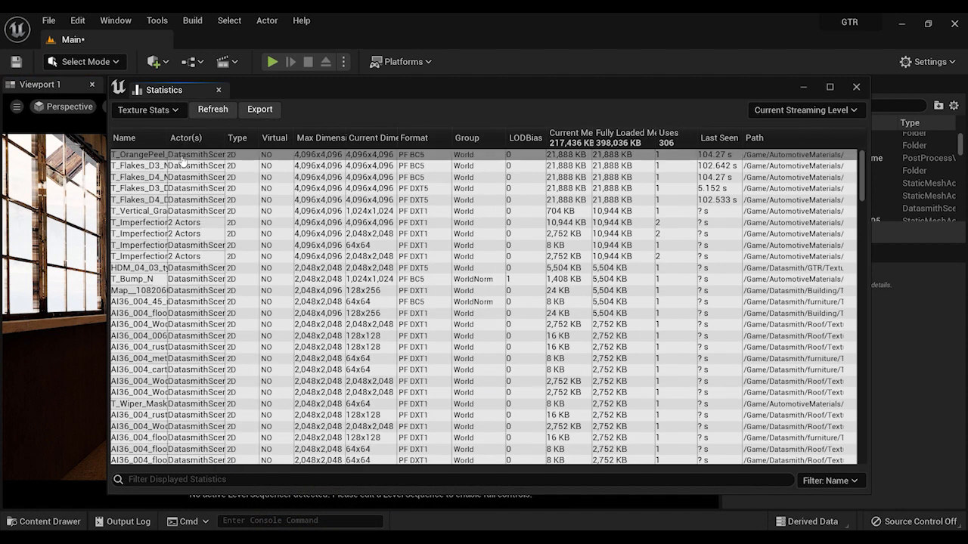
Step: Review the refreshed texture list and close the Statistics window
scroll(177, 218, down, 1)
scroll(176, 219, up, 1)
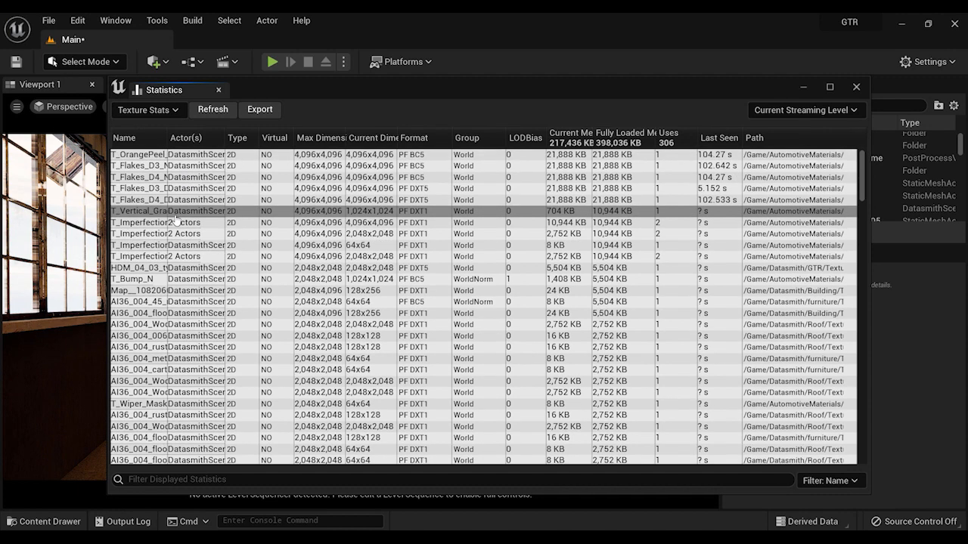
scroll(266, 199, down, 5)
scroll(267, 199, up, 1)
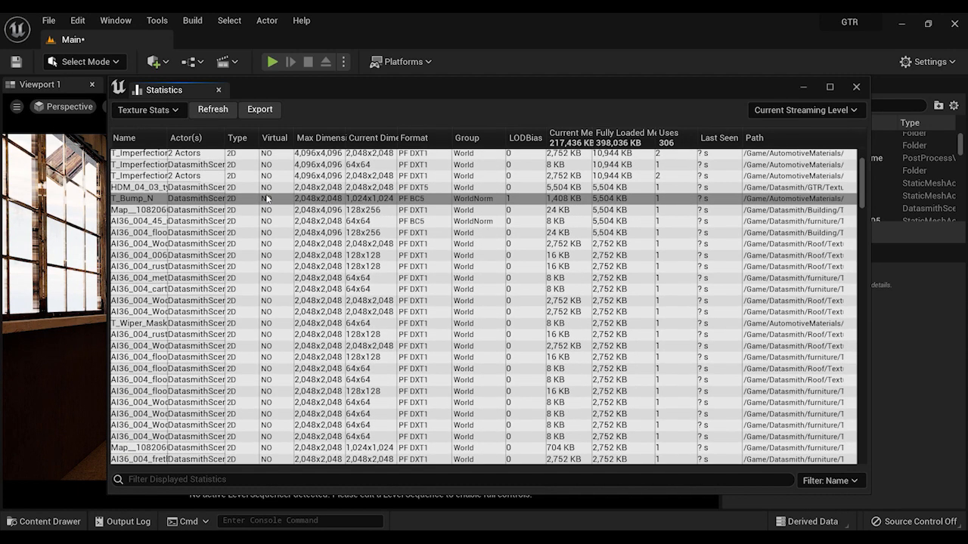
scroll(266, 199, up, 3)
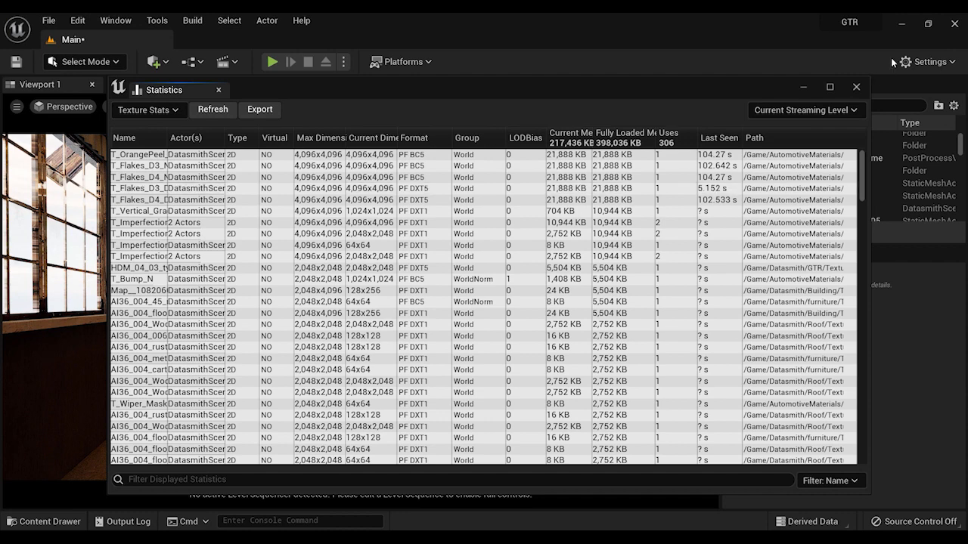
click(856, 87)
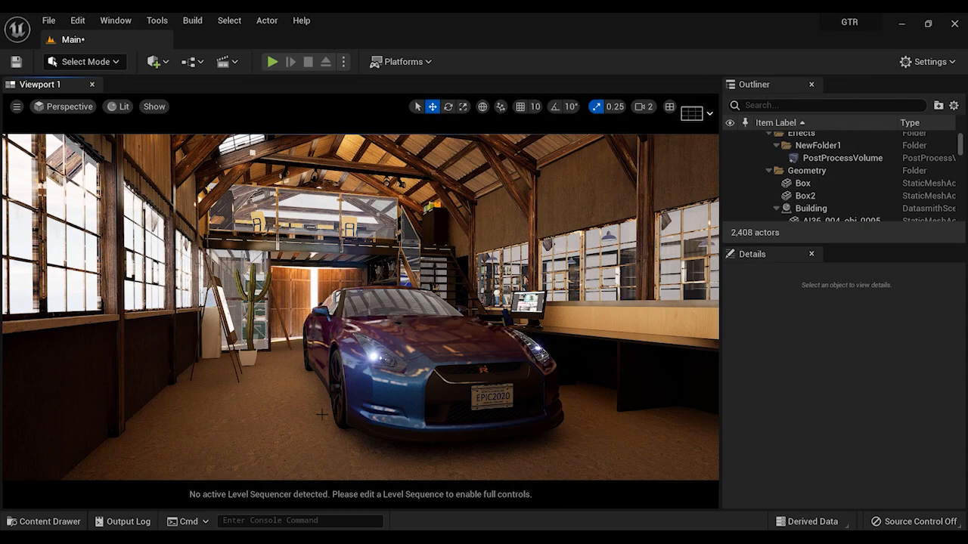
Step: Reopen the Statistics window and locate the T_OrangePeel texture from Texture Stats in the Content Browser
key(ctrl+space)
key(ctrl+space)
click(156, 21)
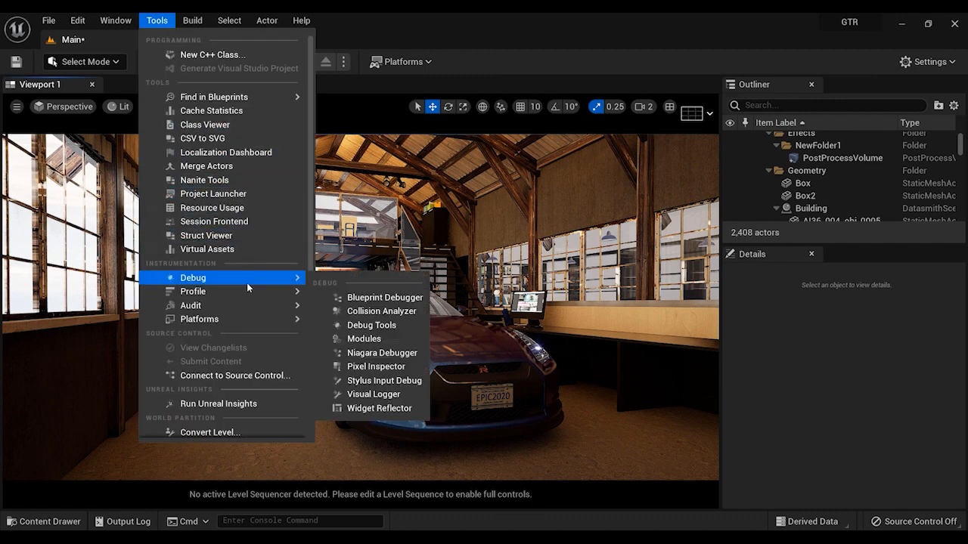
mouse_move(275, 307)
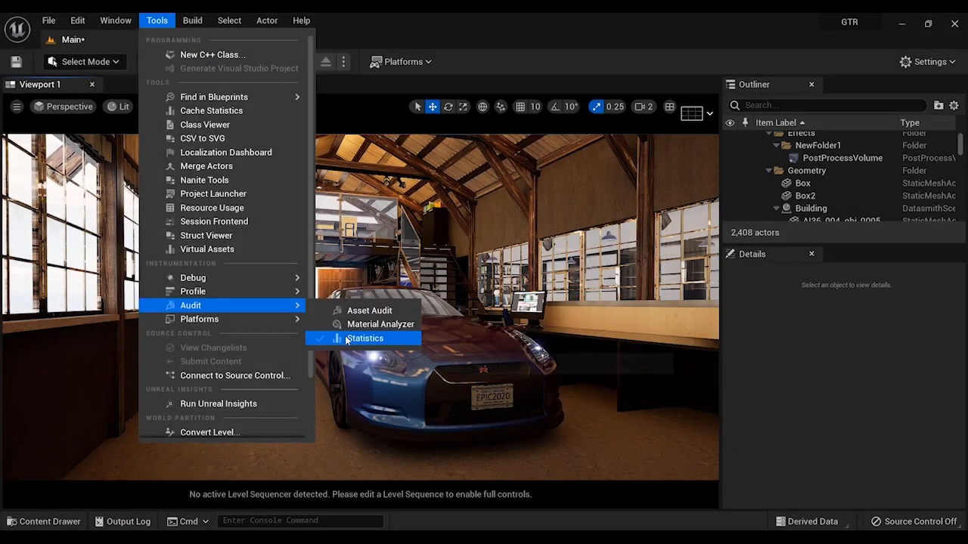
click(354, 338)
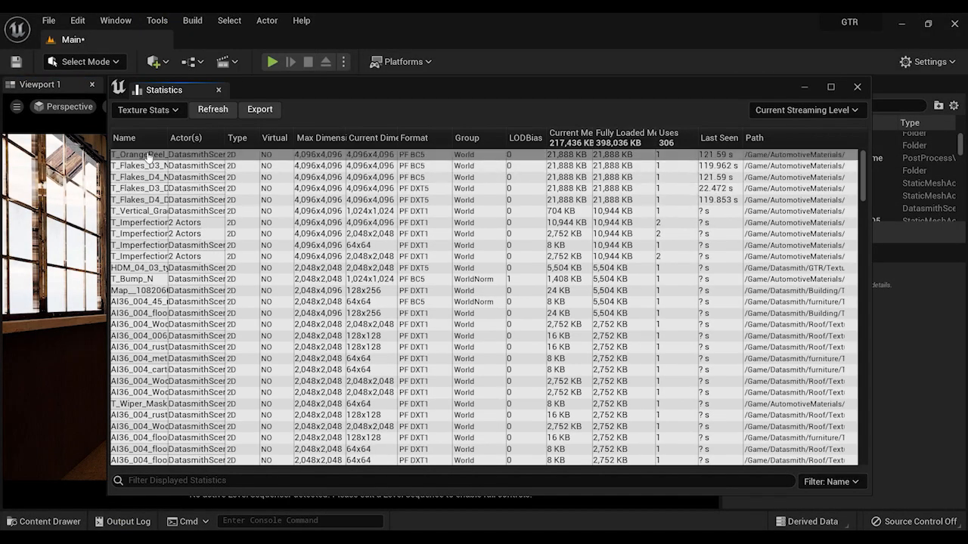
double_click(149, 157)
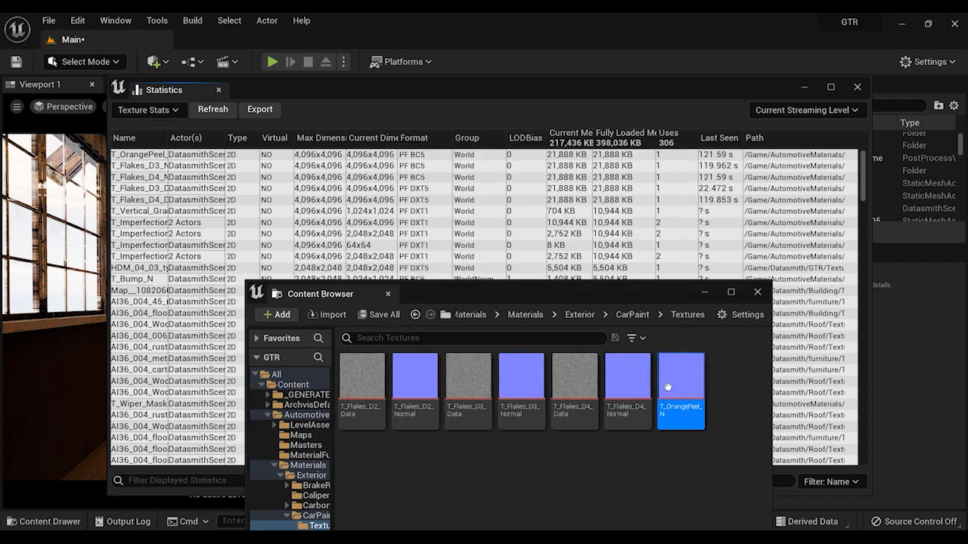
Step: Select all textures from T_Flakes_D2_Data to T_OrangePeel_N in the CarPaint Textures folder and open them for bulk editing in the Property Matrix
click(656, 458)
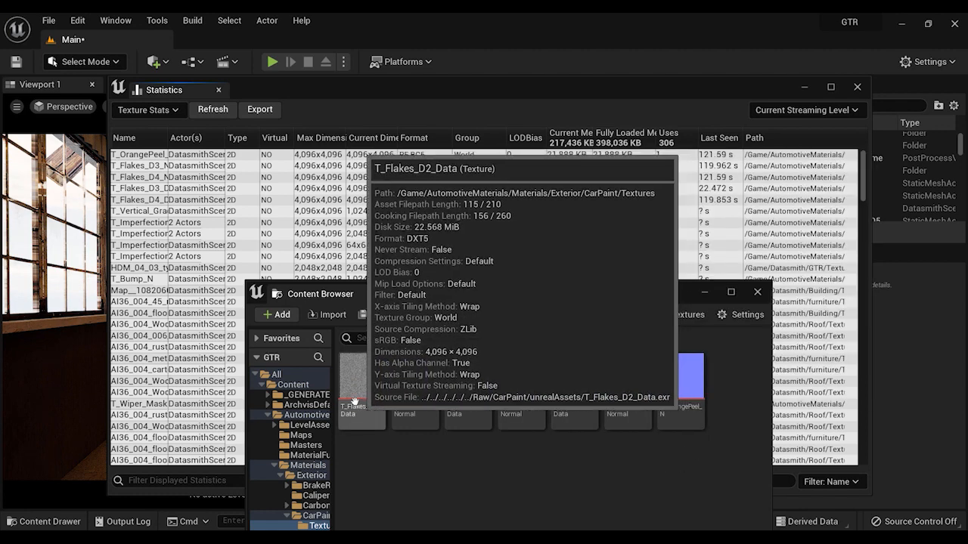
click(366, 393)
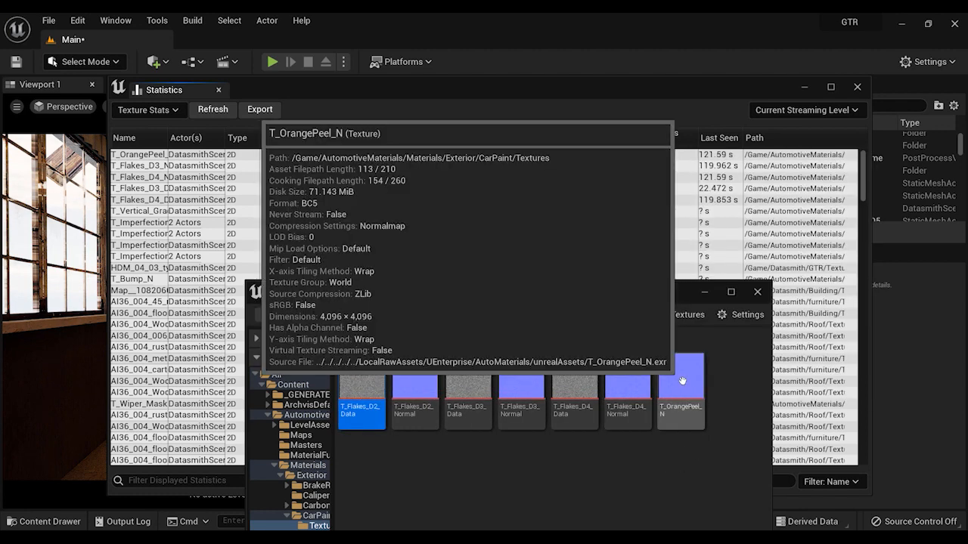
shift+click(682, 380)
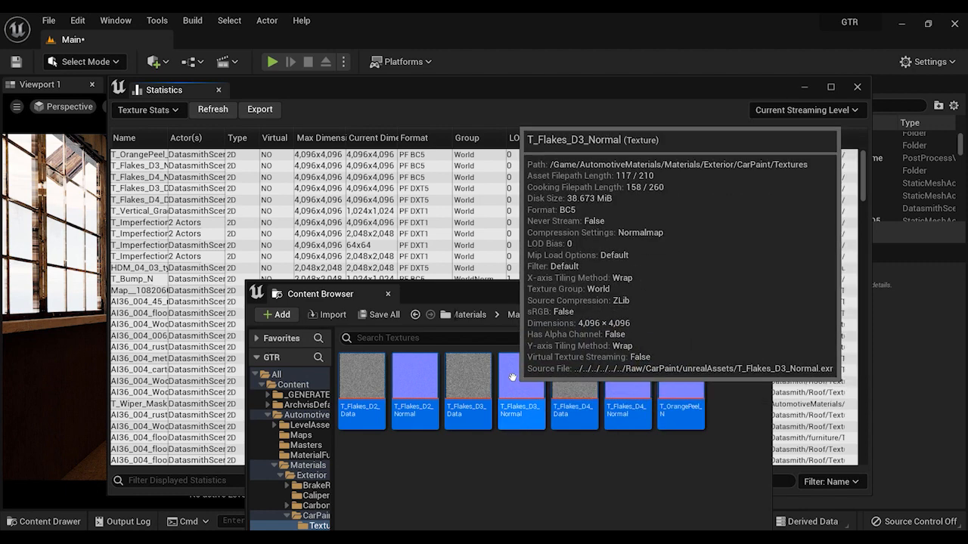
right_click(512, 377)
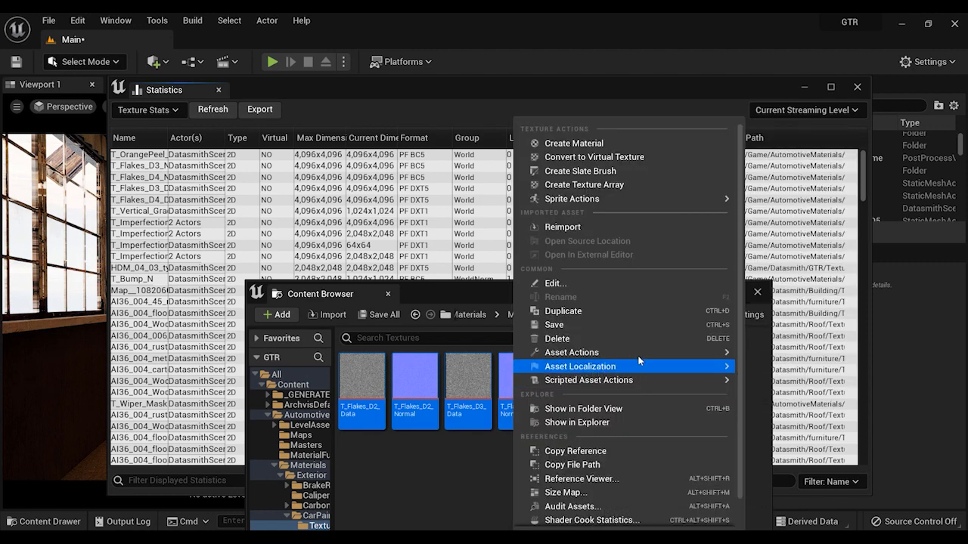
mouse_move(655, 351)
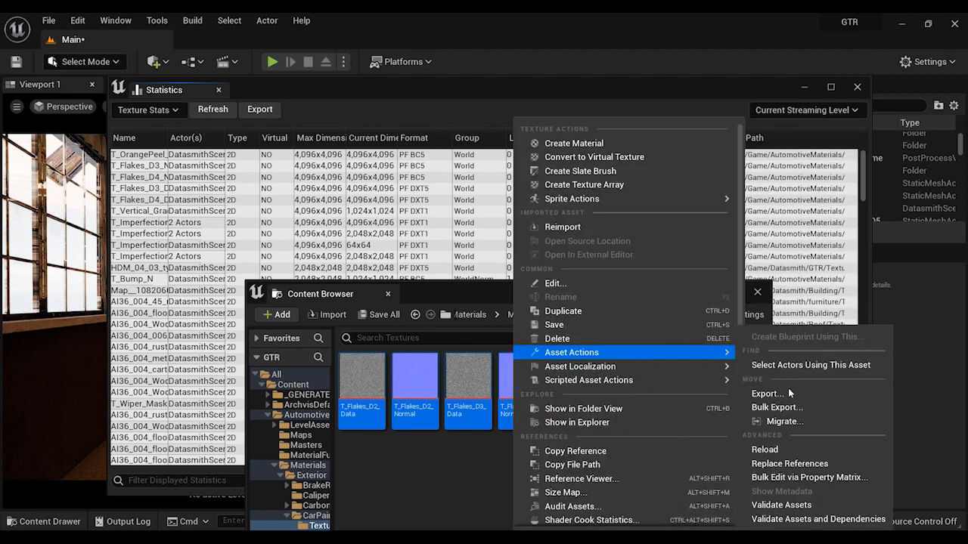
click(794, 480)
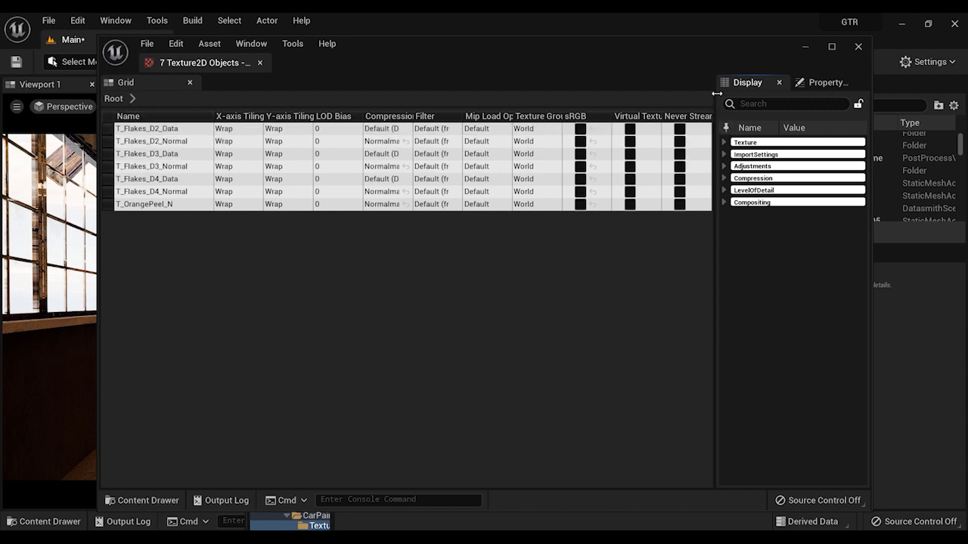
Step: Search the display properties for "maximum" and pin Maximum Texture Size as a column in the texture grid
drag(716, 93, 628, 101)
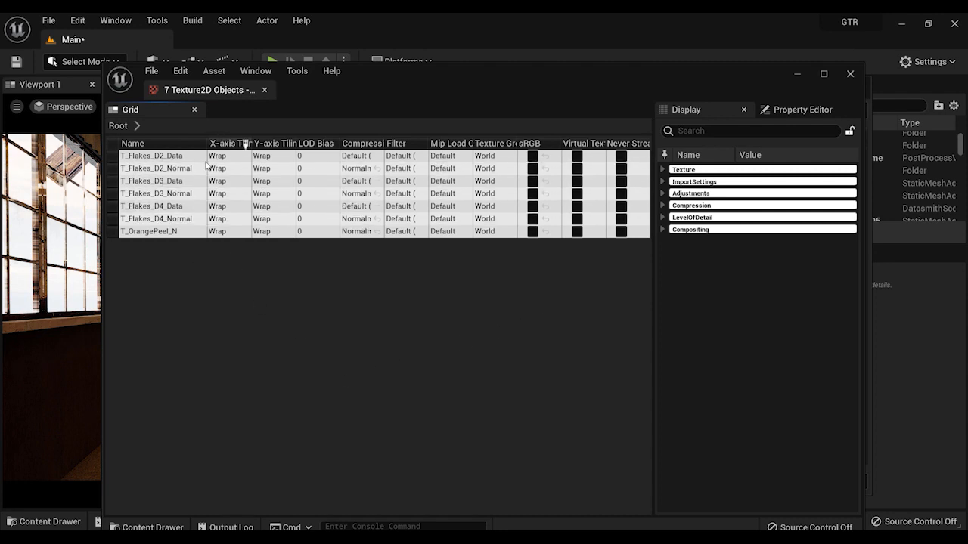
click(711, 130)
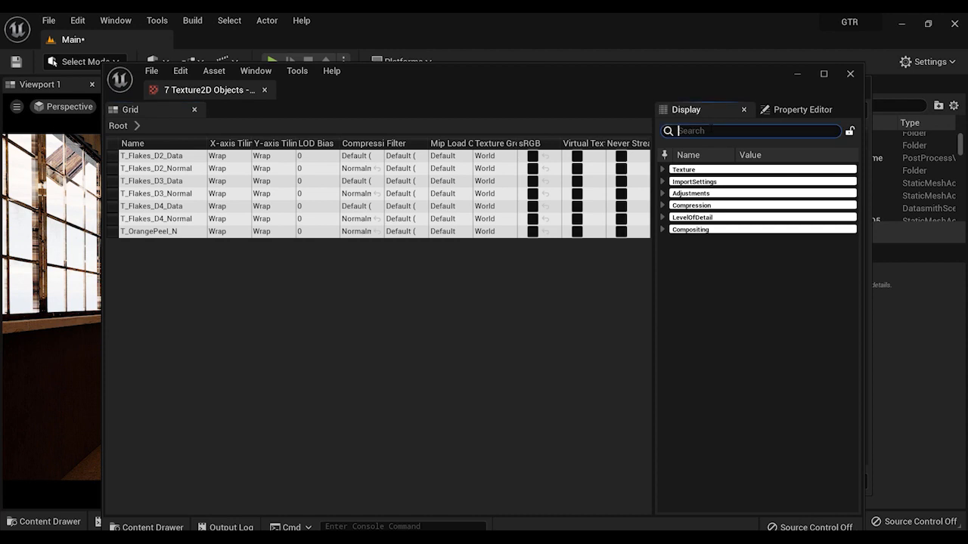
text(maximum)
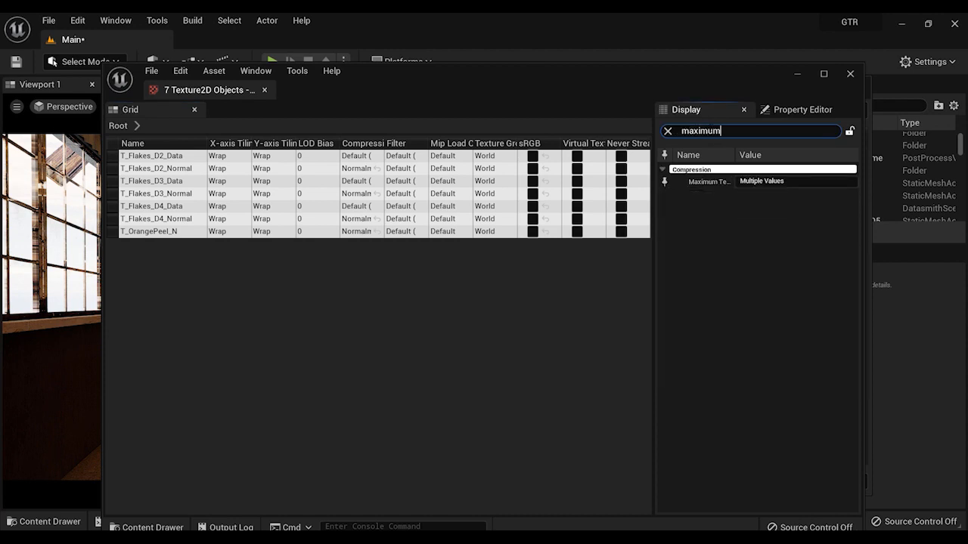
mouse_move(710, 182)
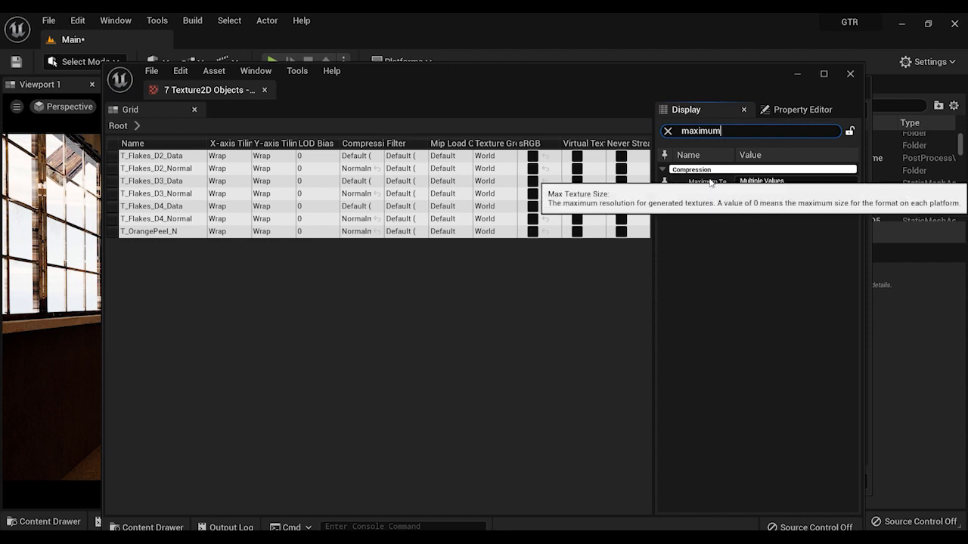
click(663, 185)
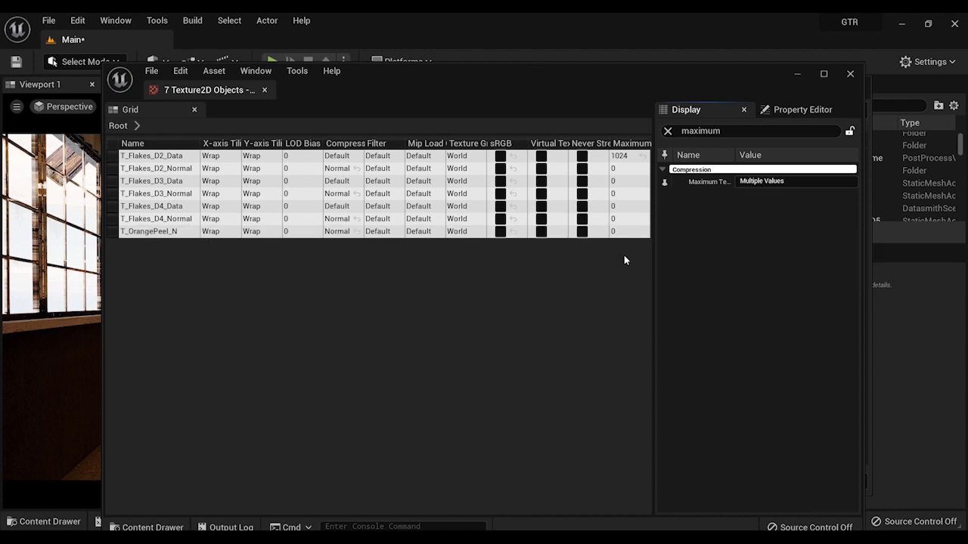
Step: Set Maximum Texture Size to 1024 for all the textures in the Property Matrix and save all changes
click(809, 110)
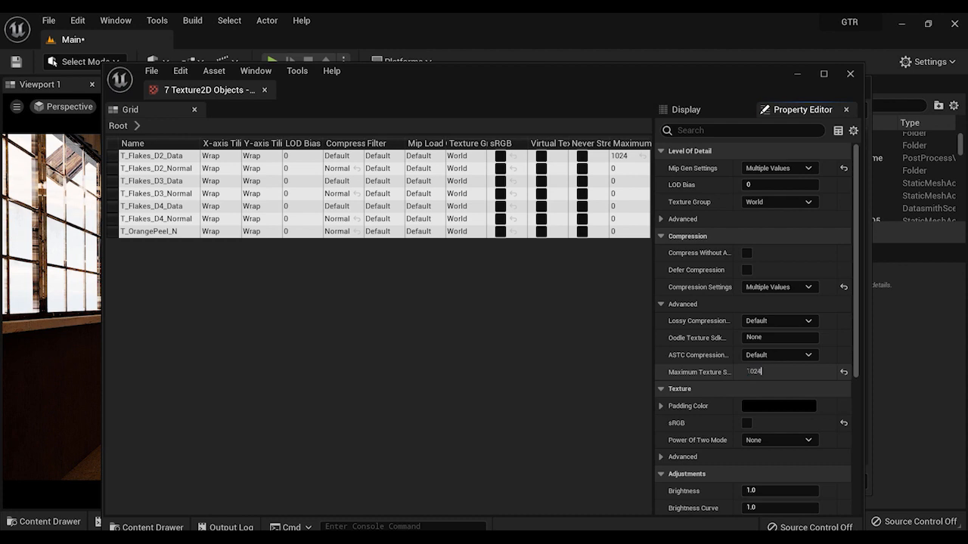
key(Return)
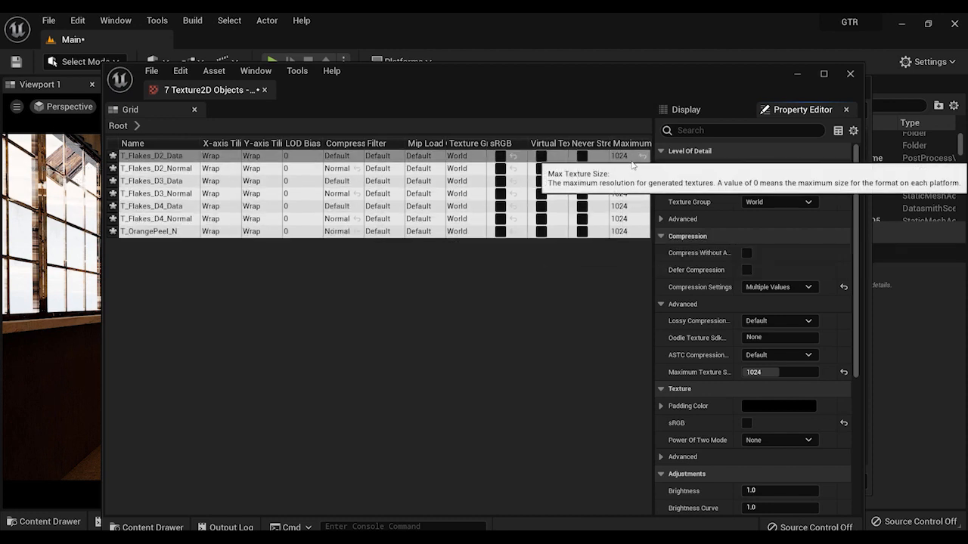
click(155, 73)
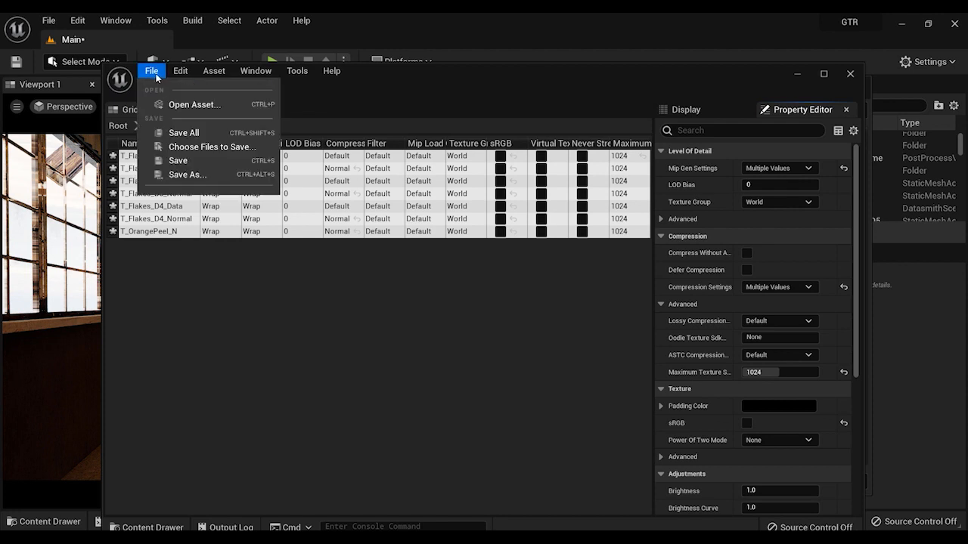
click(181, 133)
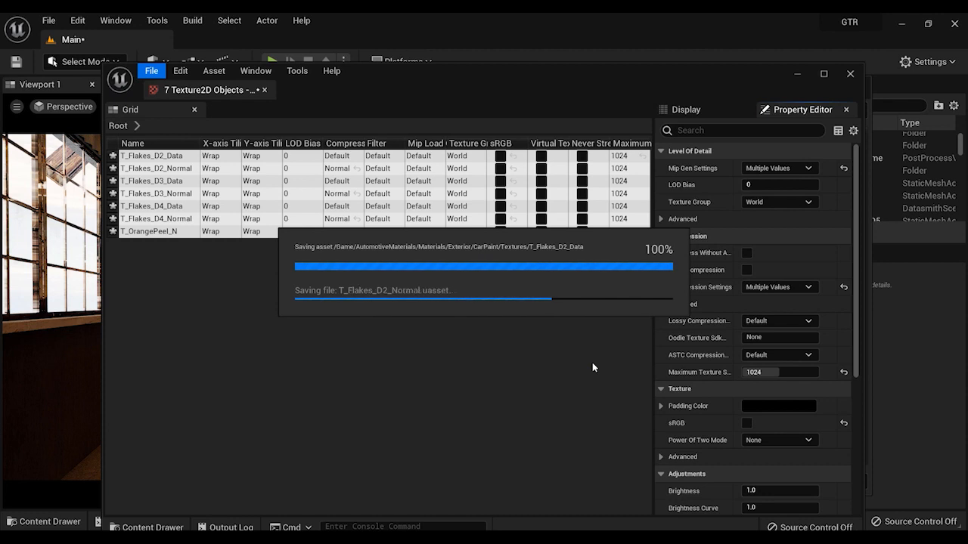
Step: Close the Property Matrix and refresh the displayed texture statistics
click(718, 110)
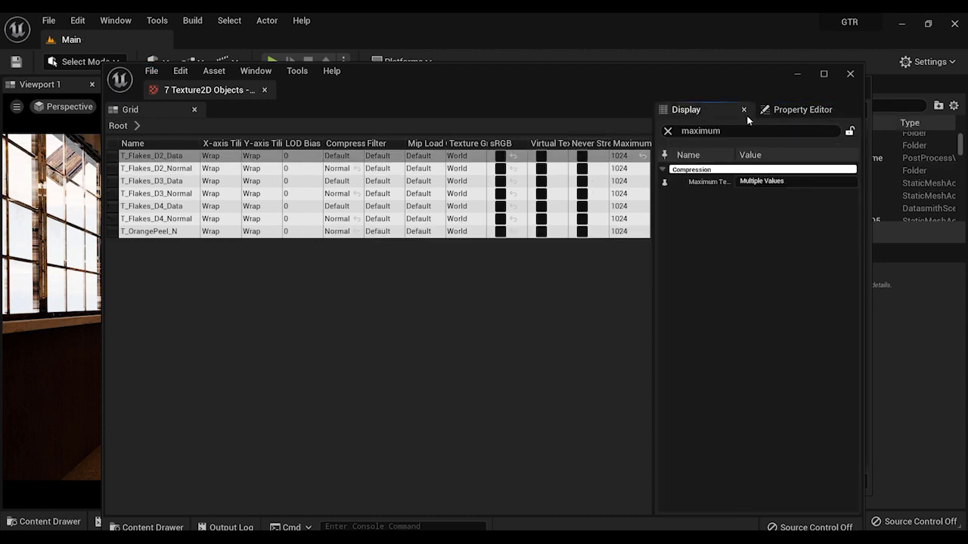
click(850, 75)
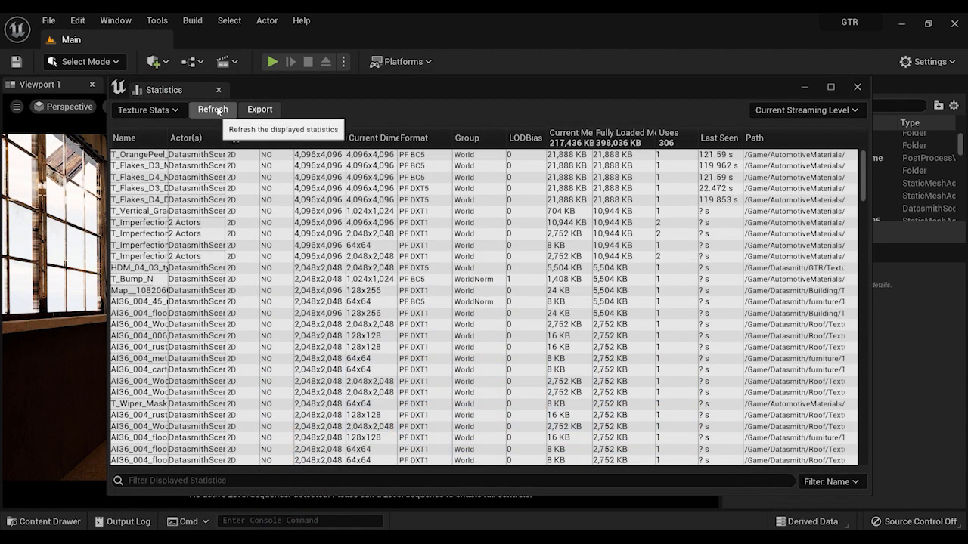
click(141, 156)
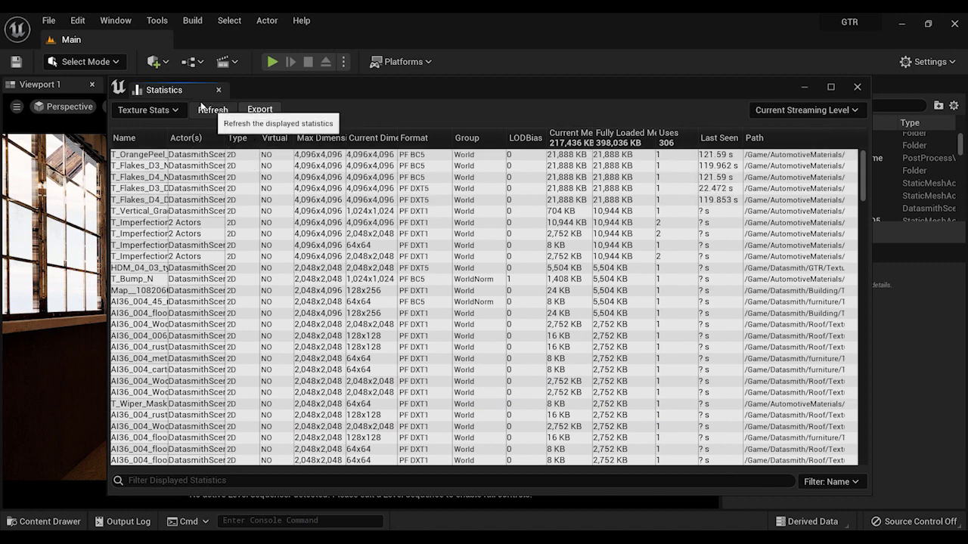
click(205, 110)
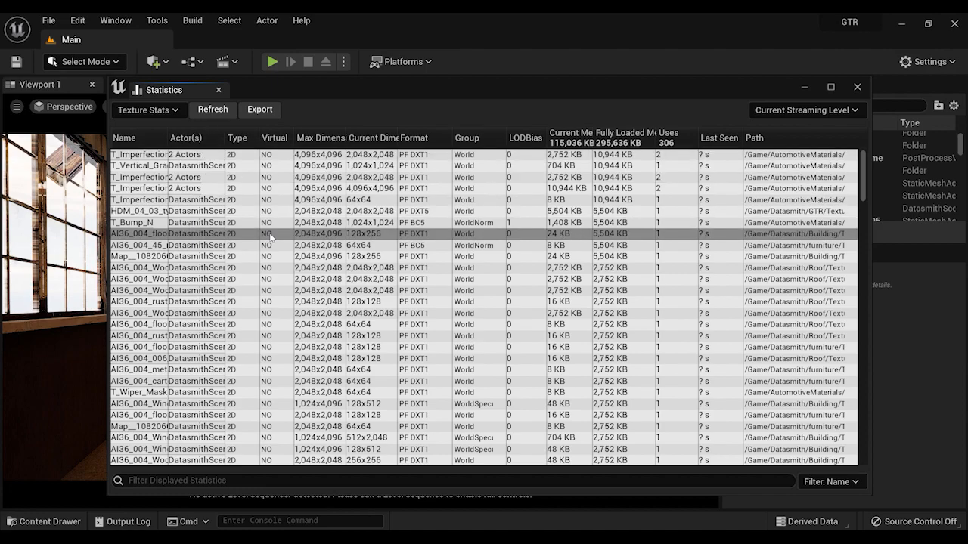
Step: Examine the dimensions of the T_Flakes and T_OrangePeel textures in the refreshed list, close the Statistics window and inspect the car in the viewport
scroll(227, 280, down, 4)
scroll(226, 291, down, 10)
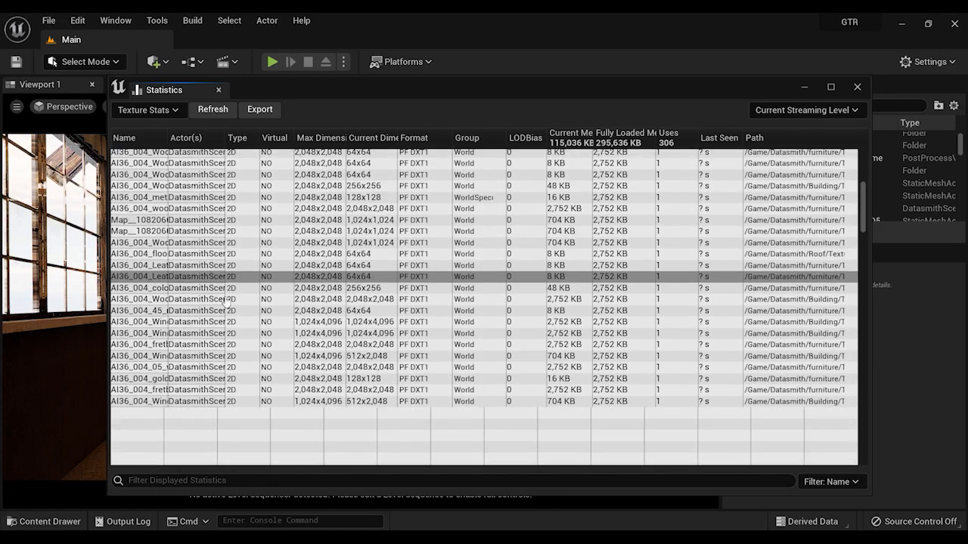
scroll(226, 307, down, 9)
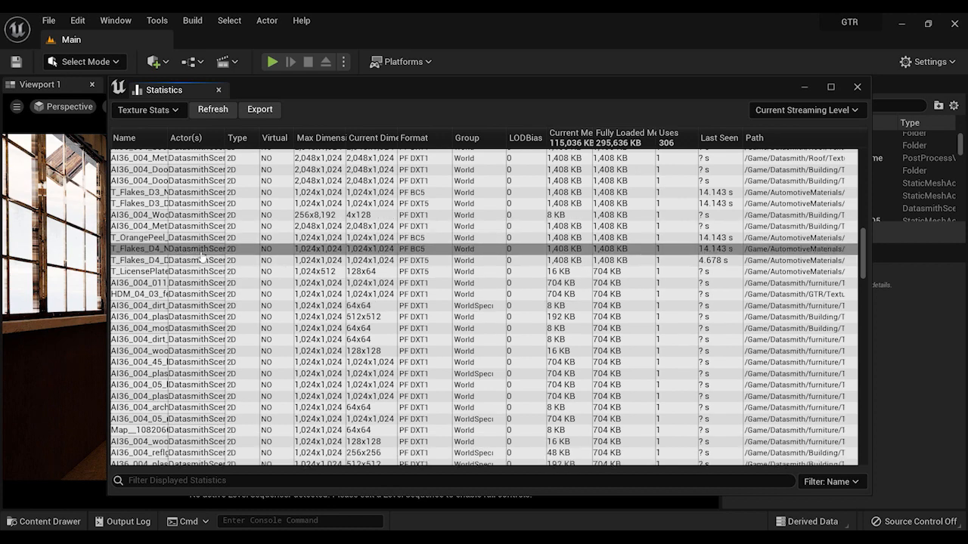
click(202, 252)
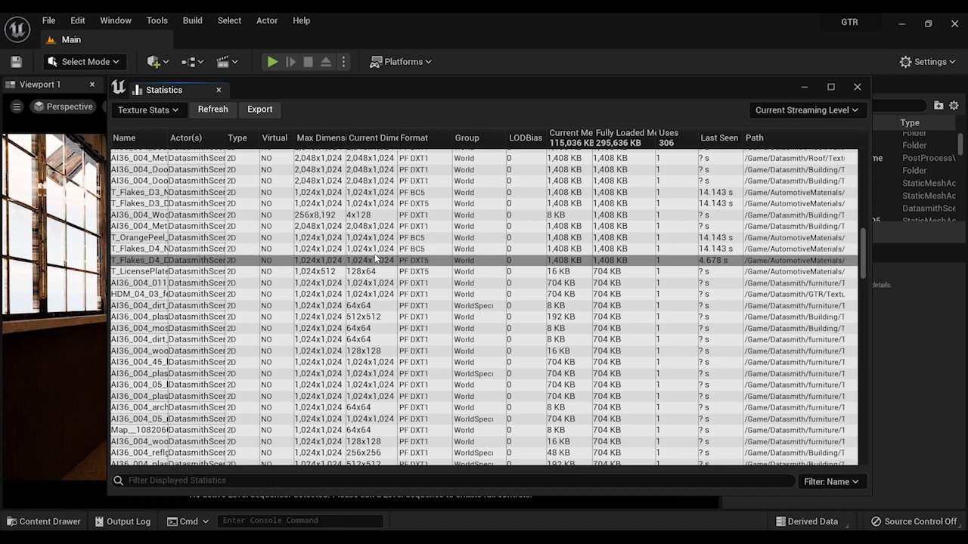
click(331, 239)
click(323, 250)
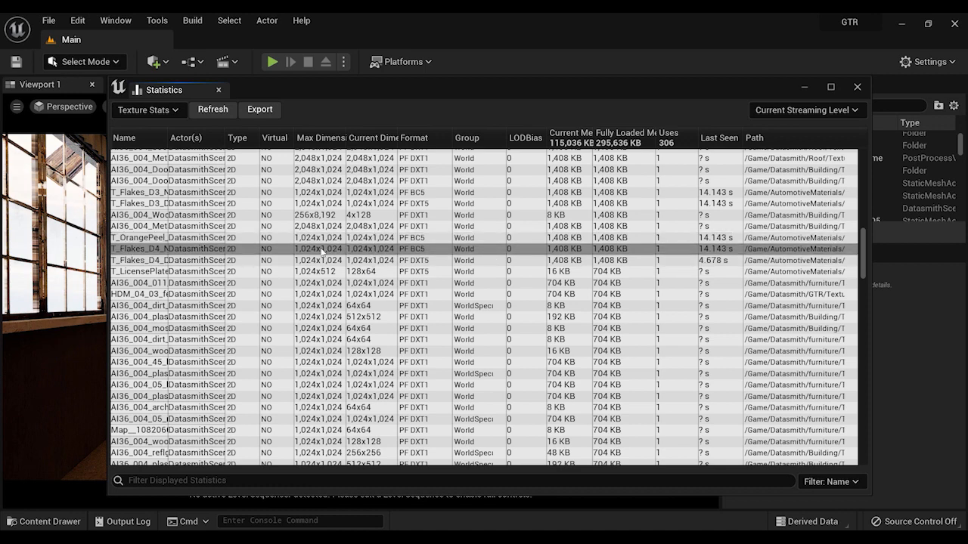
click(323, 239)
click(324, 195)
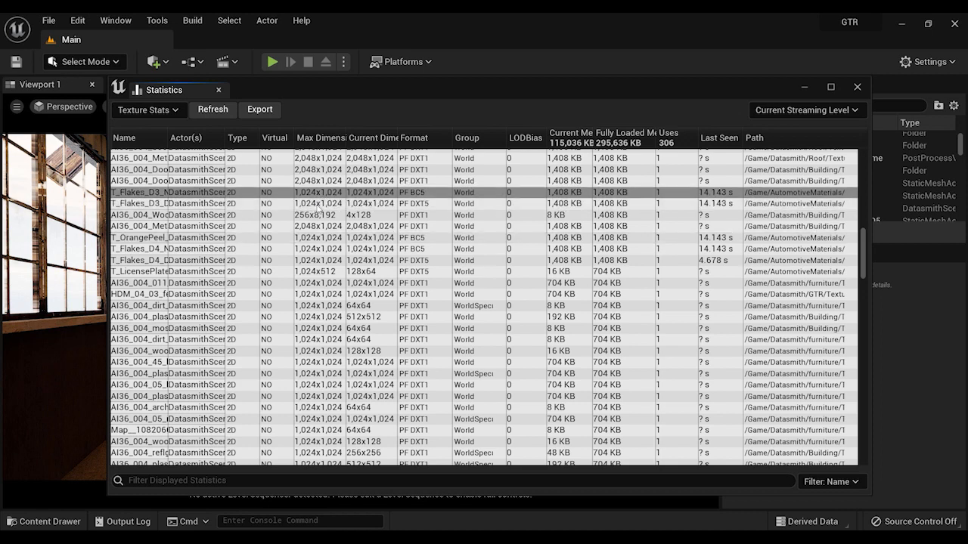
drag(628, 83, 594, 106)
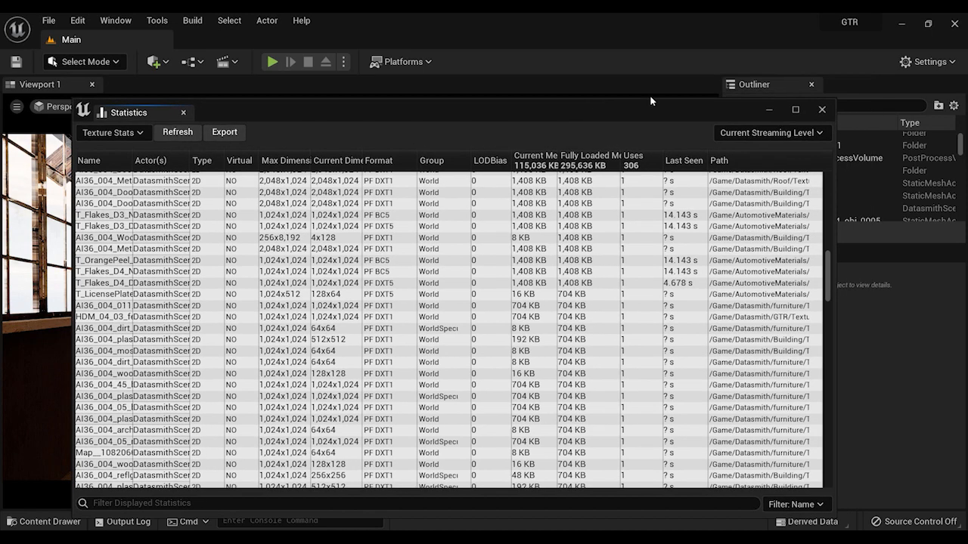
click(822, 110)
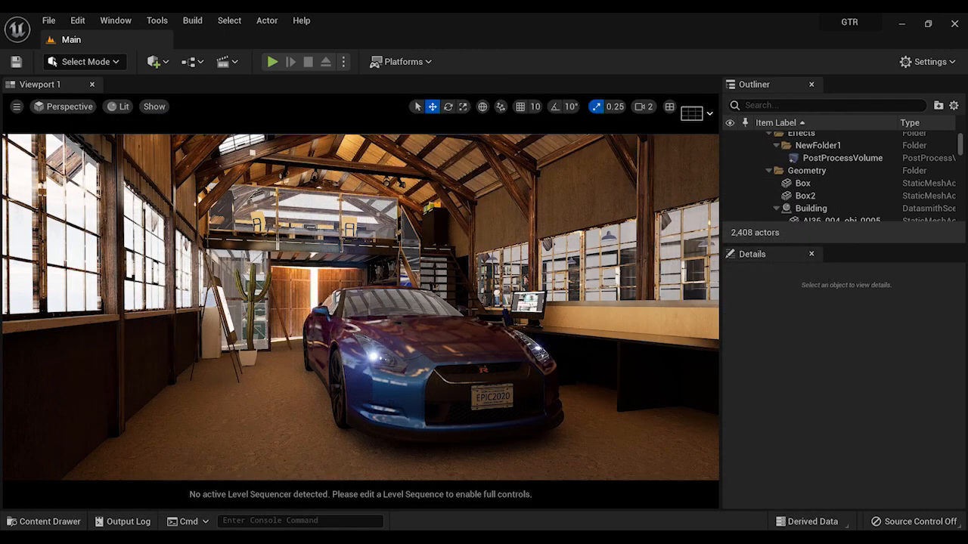
drag(451, 327, 575, 412)
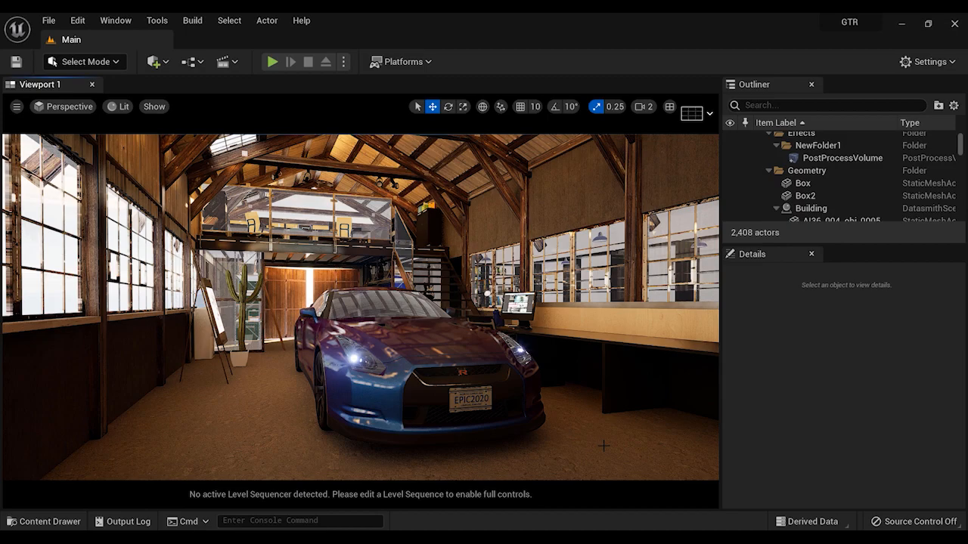